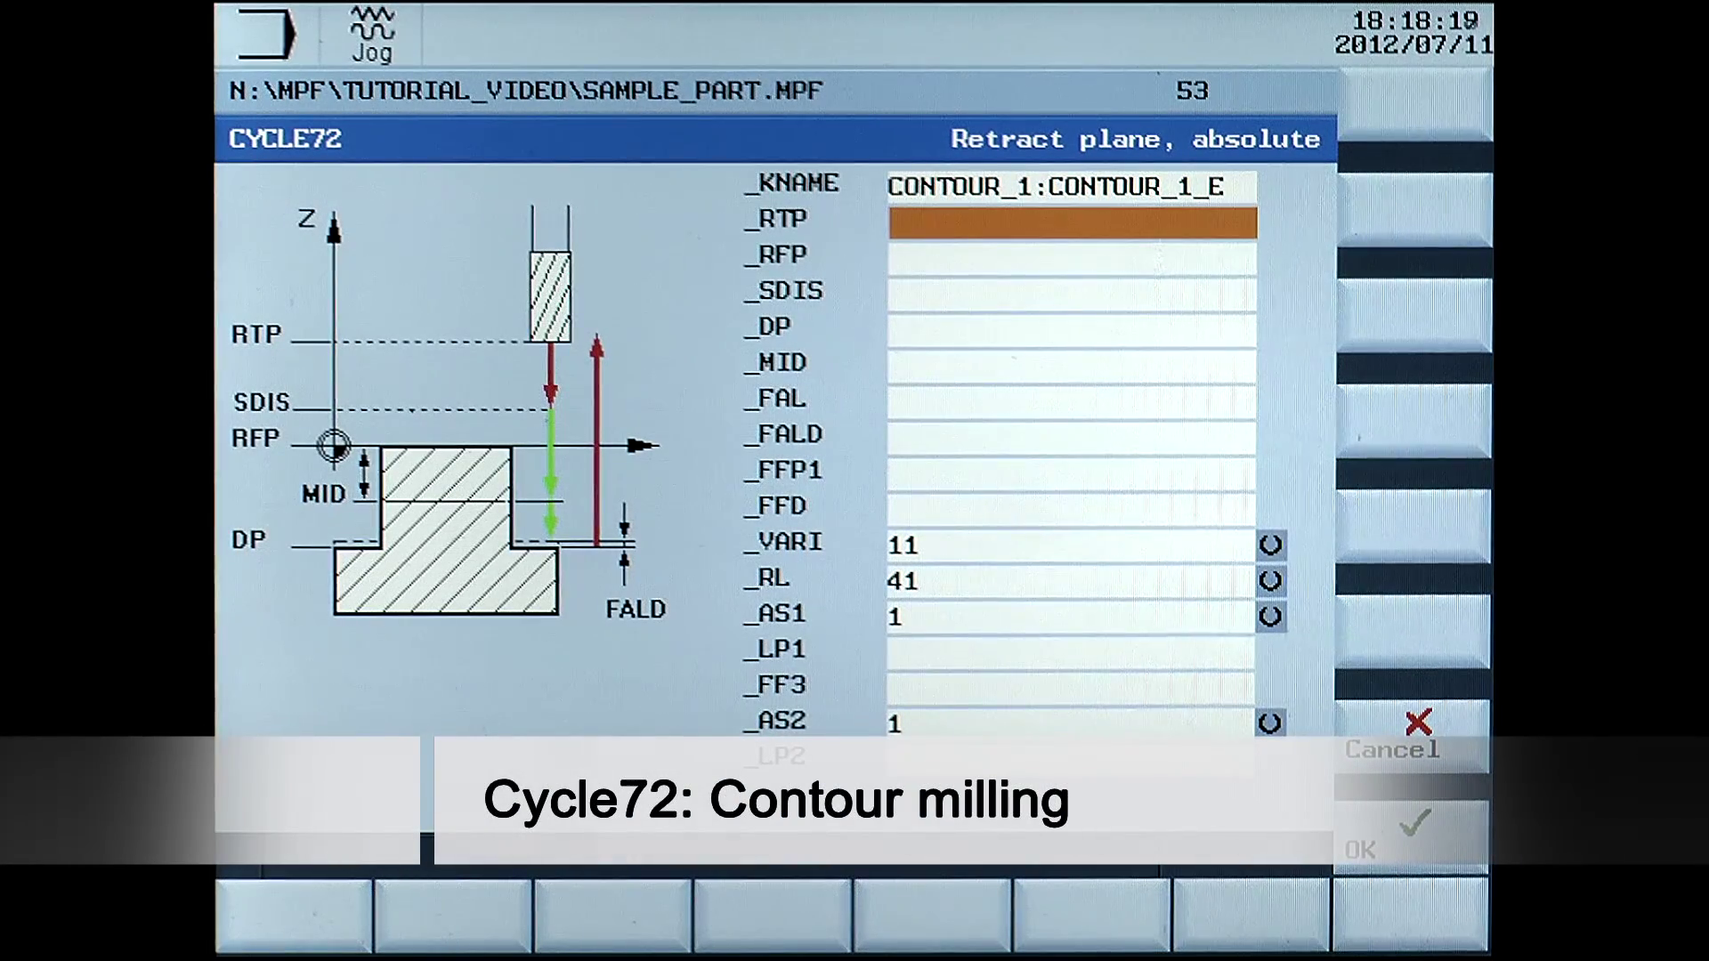
Enter CYCLE72 planes for CONTOUR_1: _RTP 10, _RFP 0, _SDIS 2 and depth _DP -10
text(10)
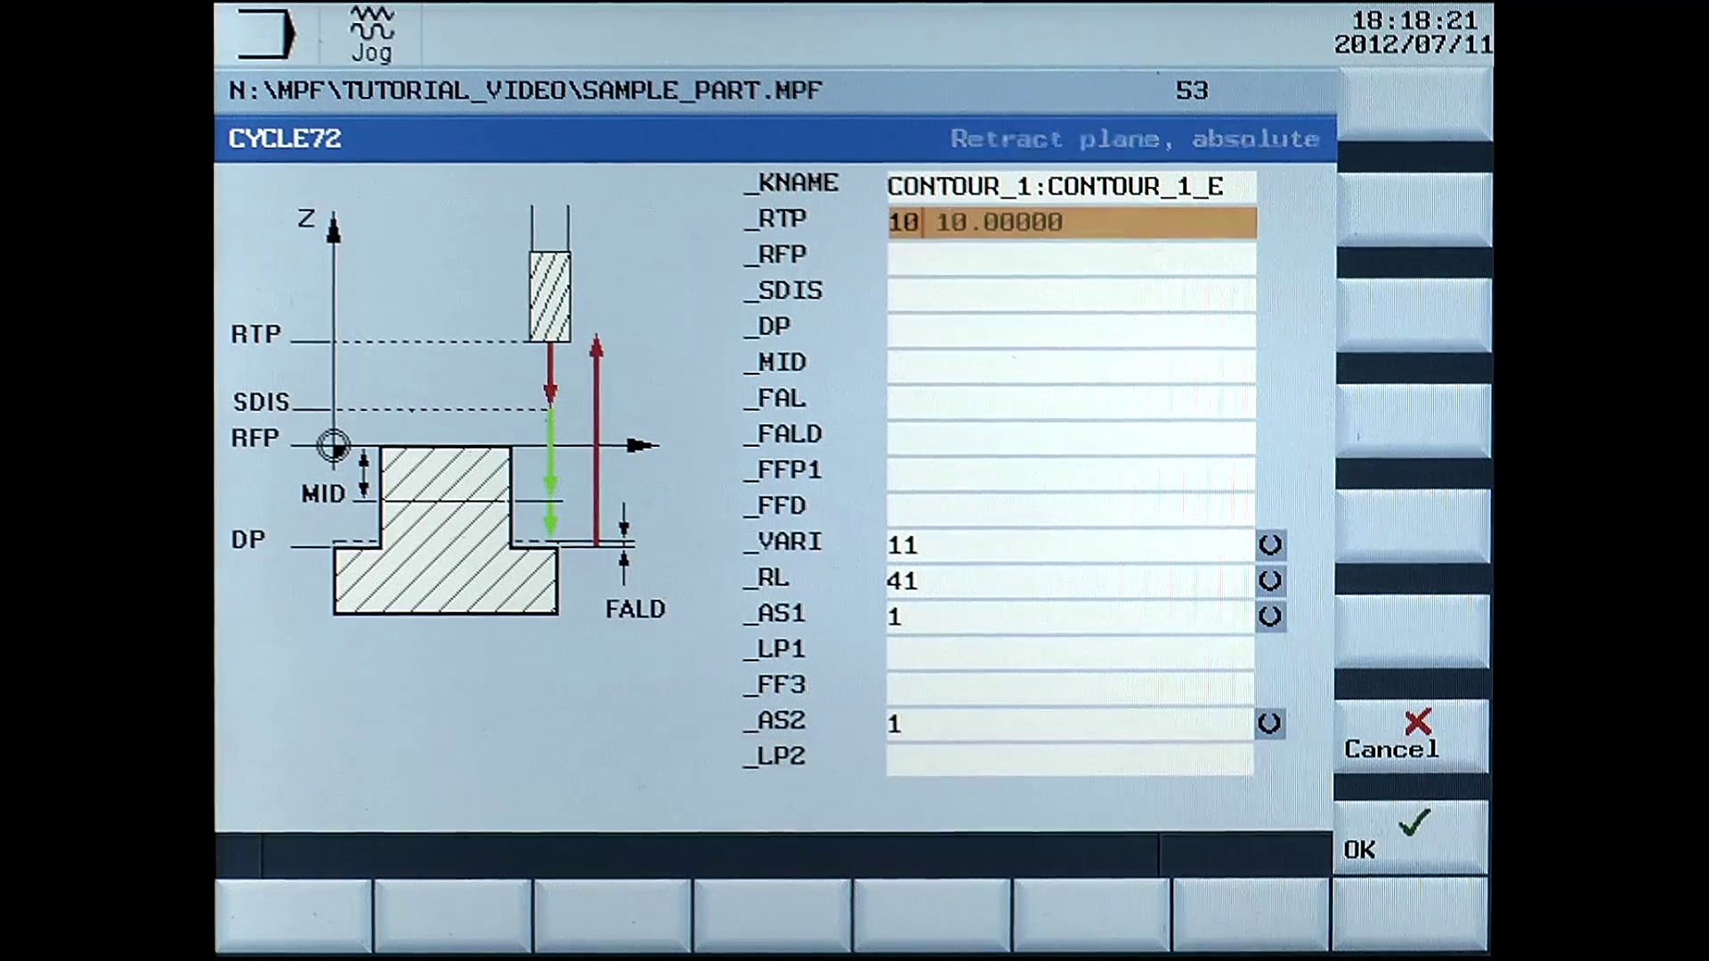
key(Return)
key(Down)
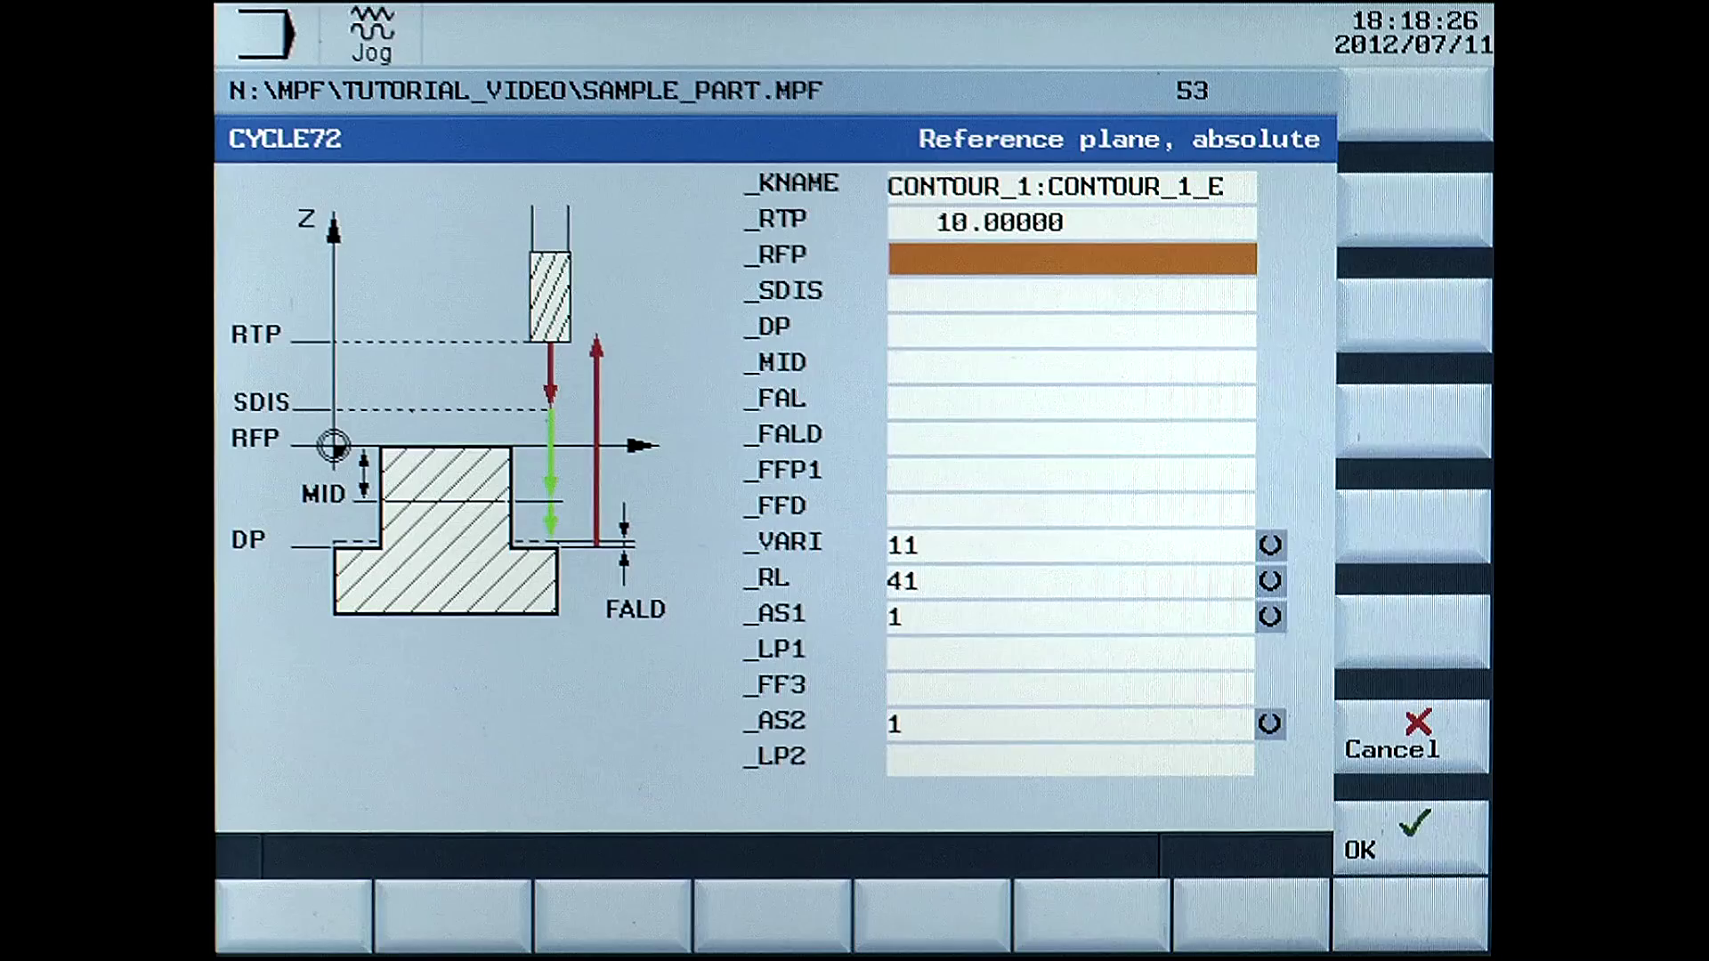
text(0)
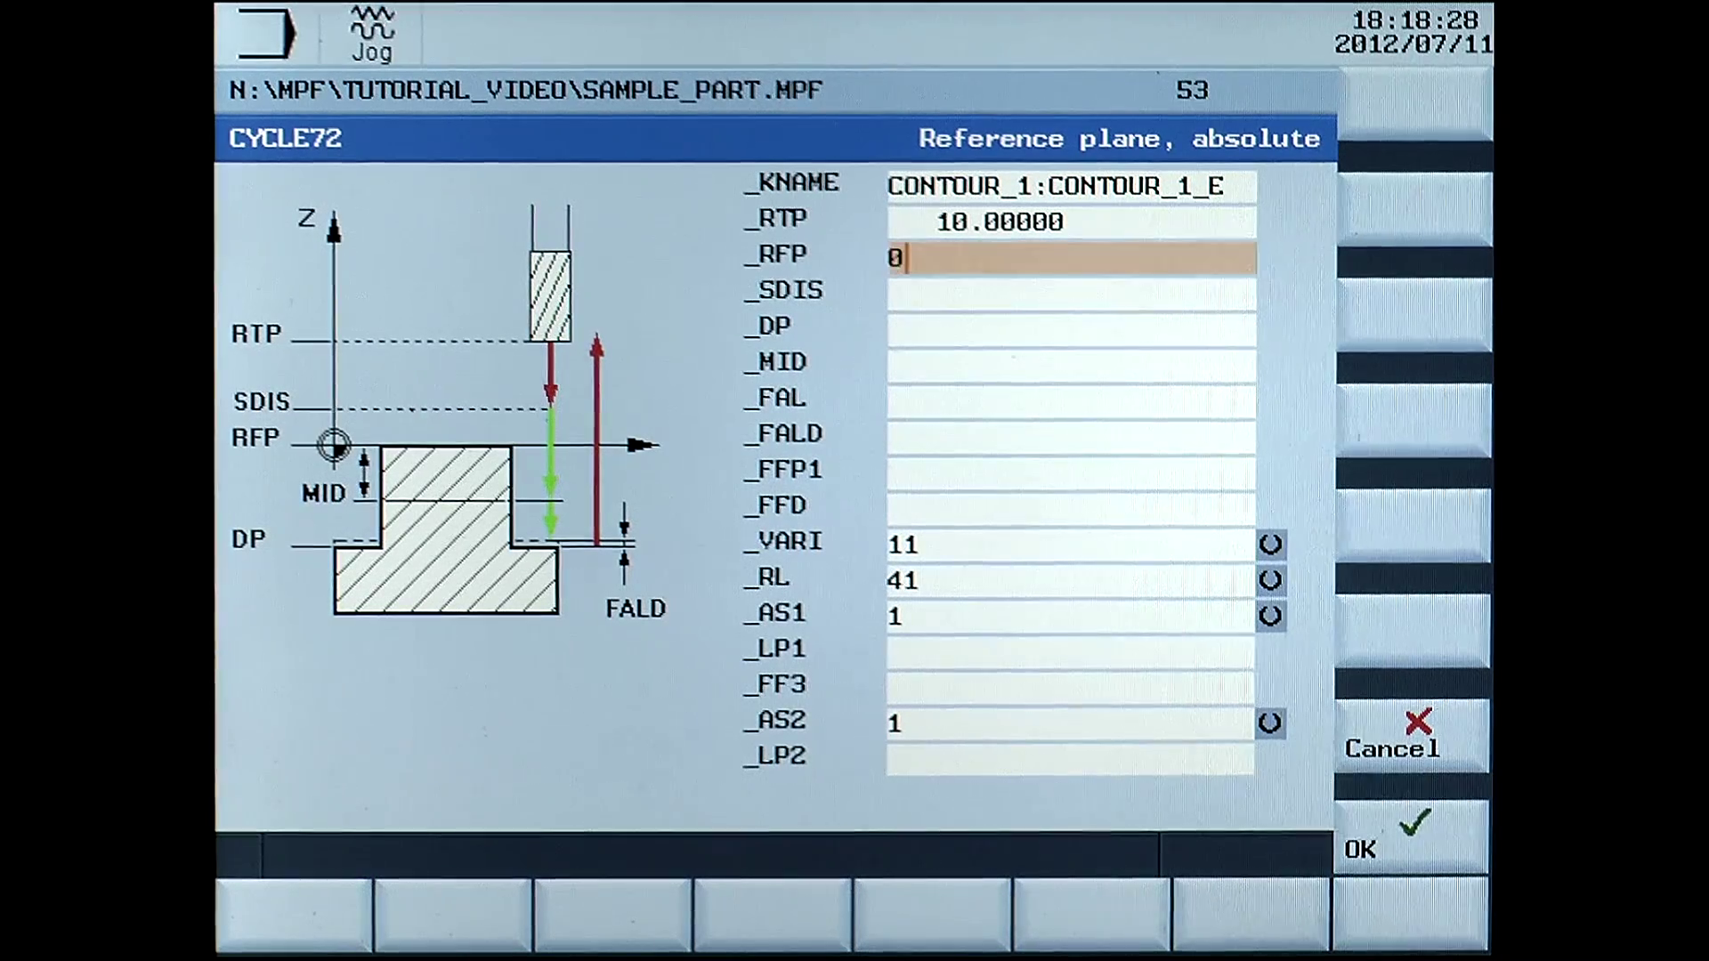
key(Return)
key(Down)
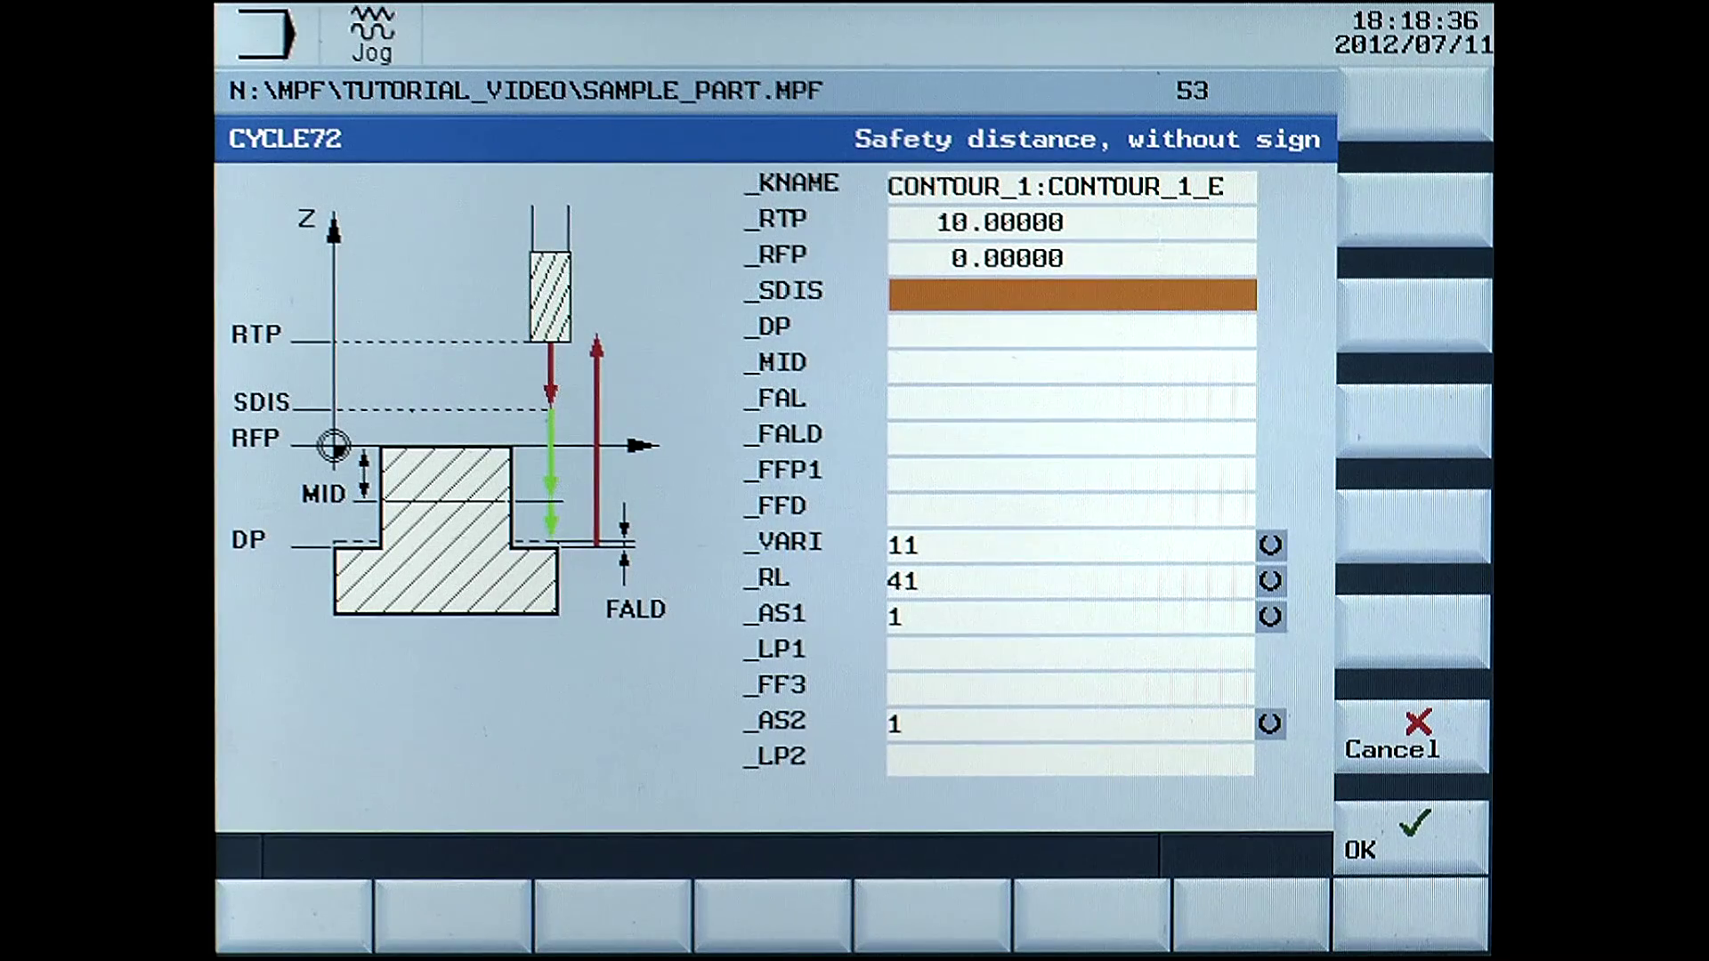
text(2)
key(Return)
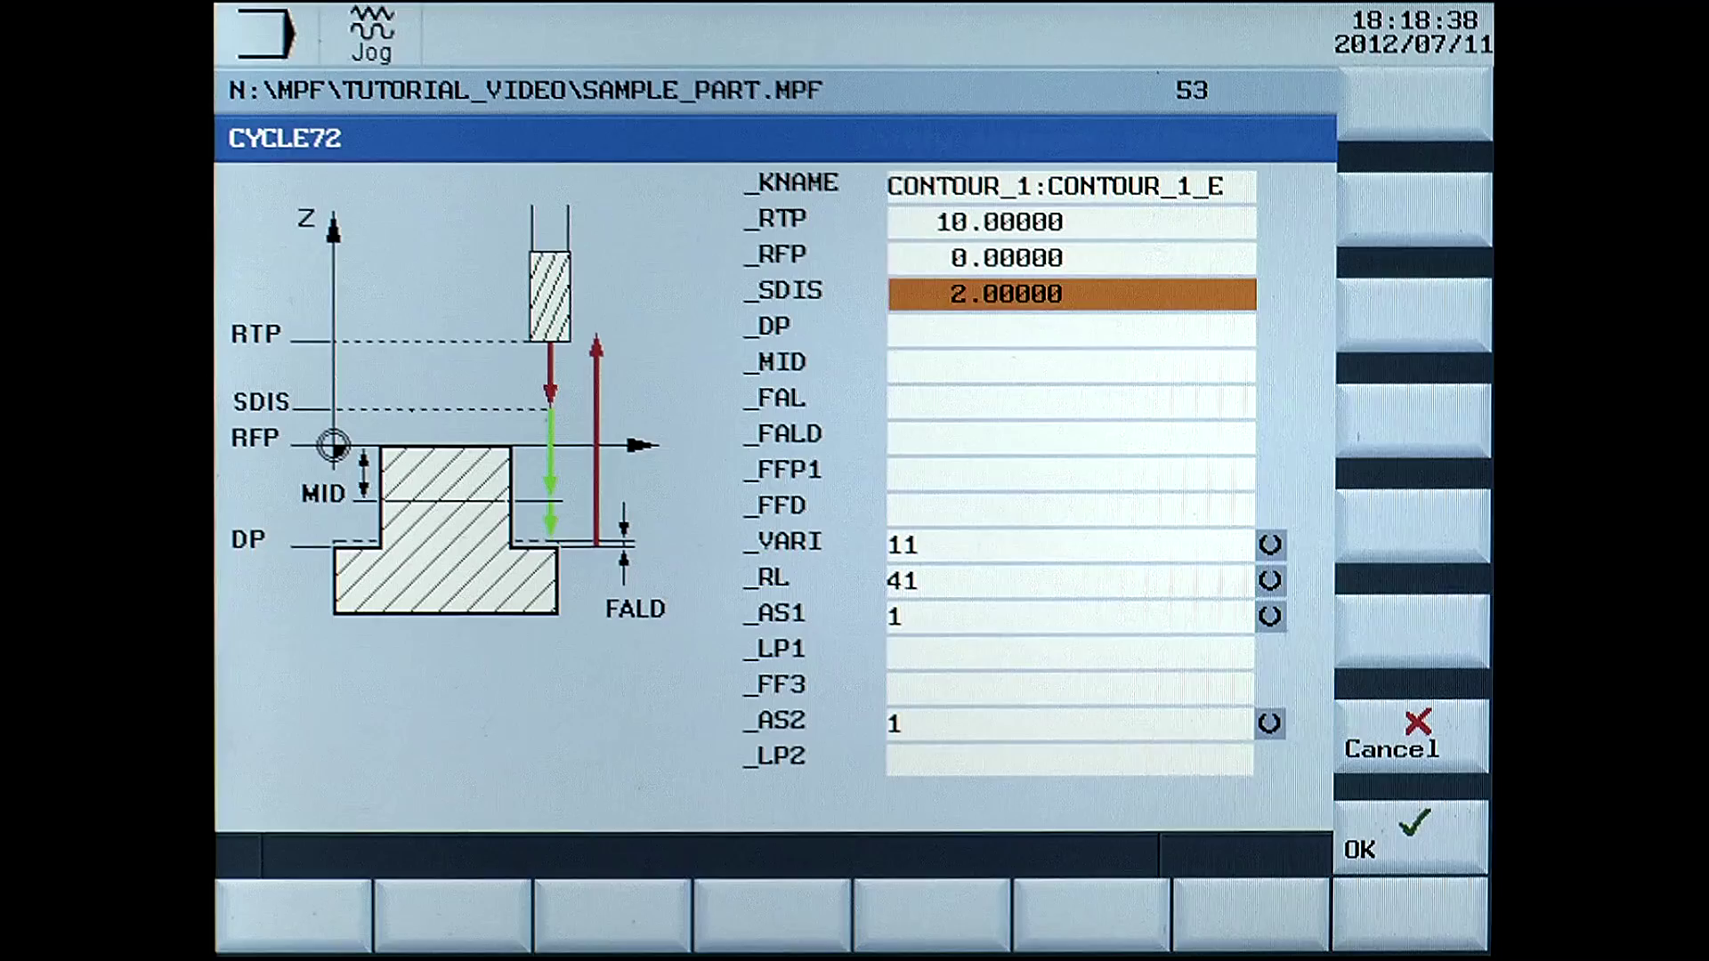
click(1071, 331)
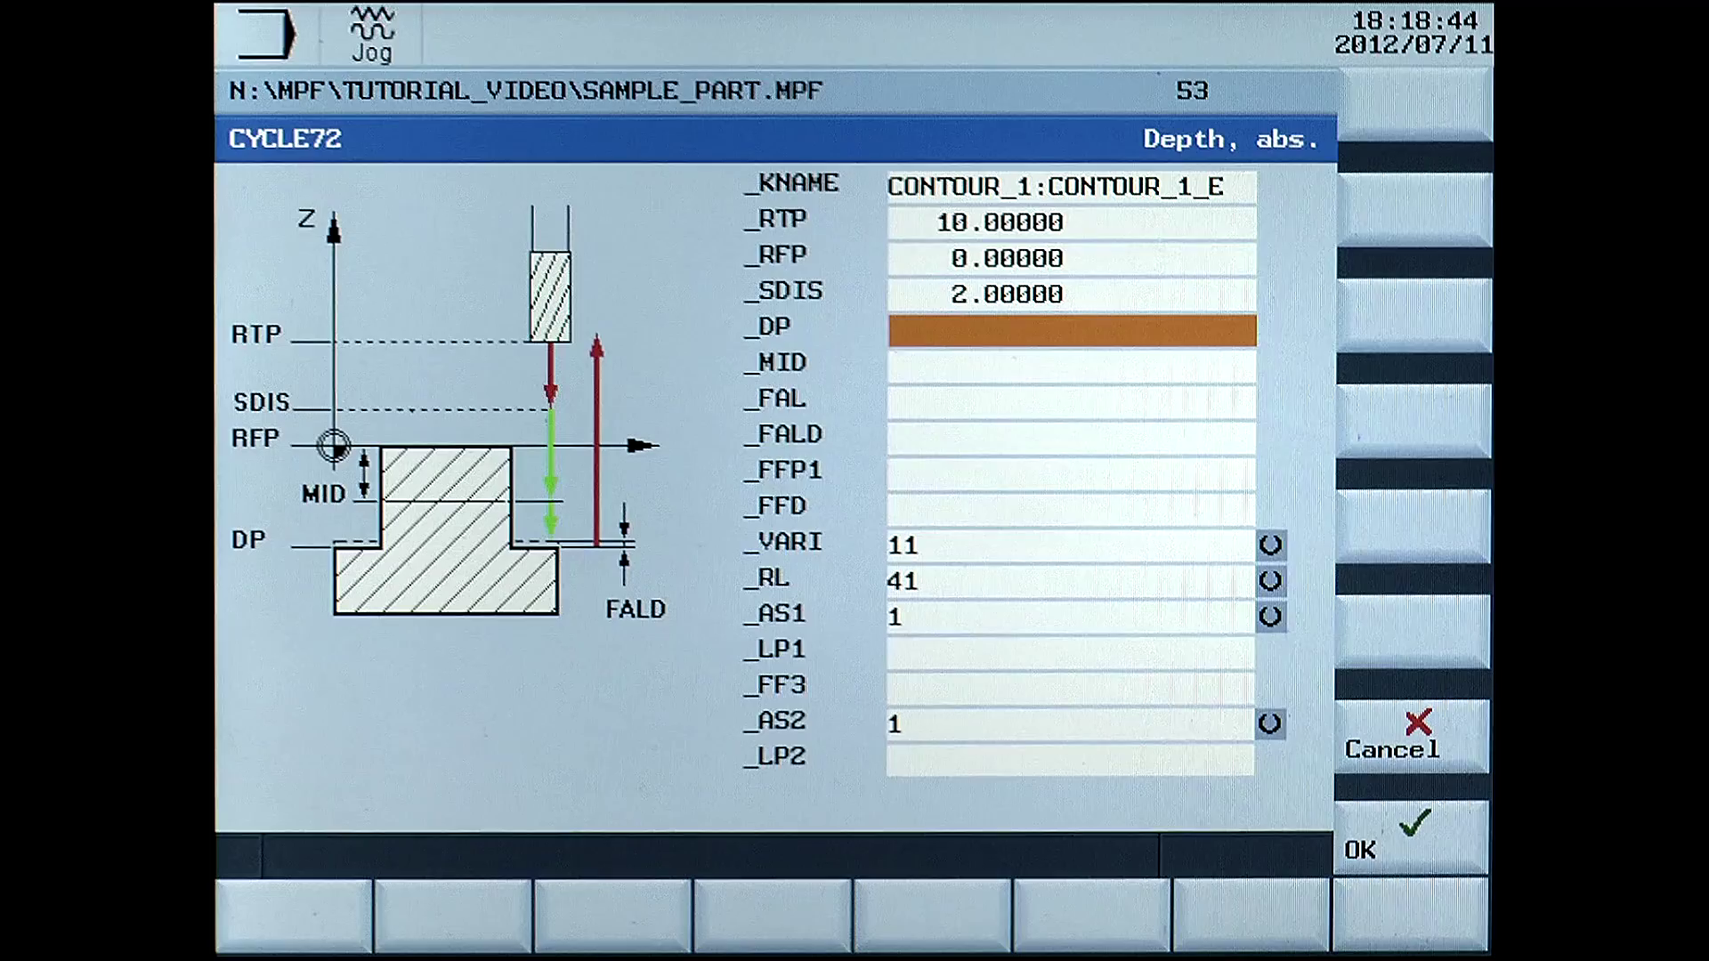
text(-10)
key(Return)
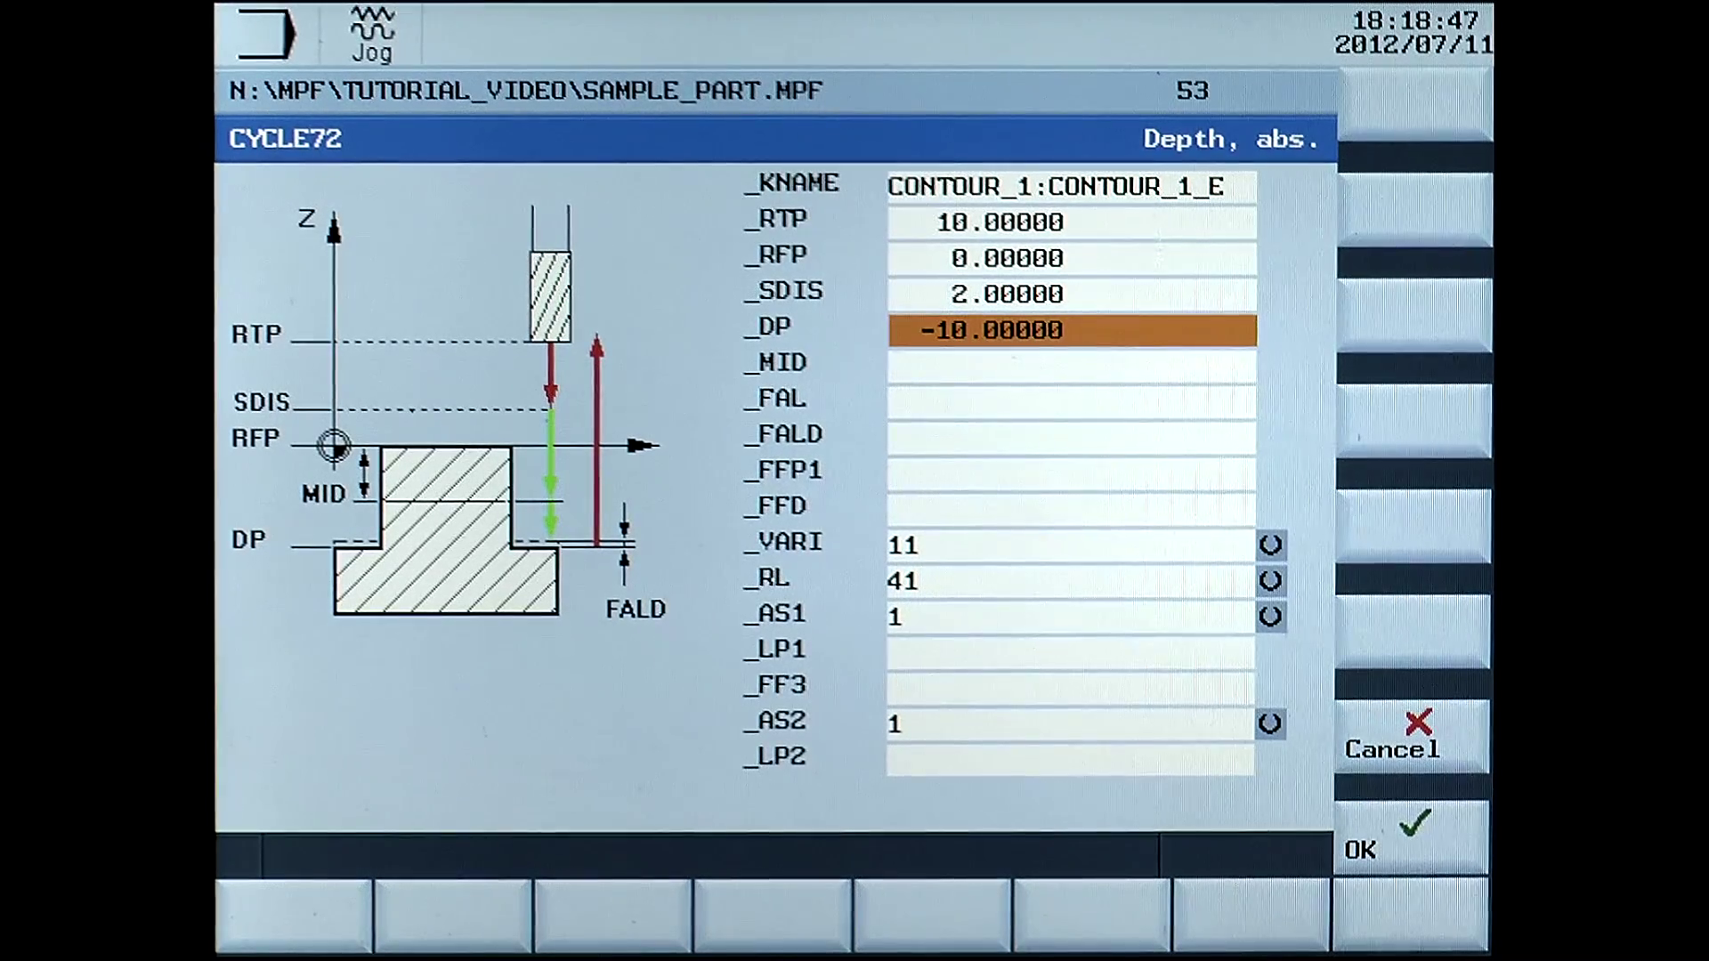
click(1071, 366)
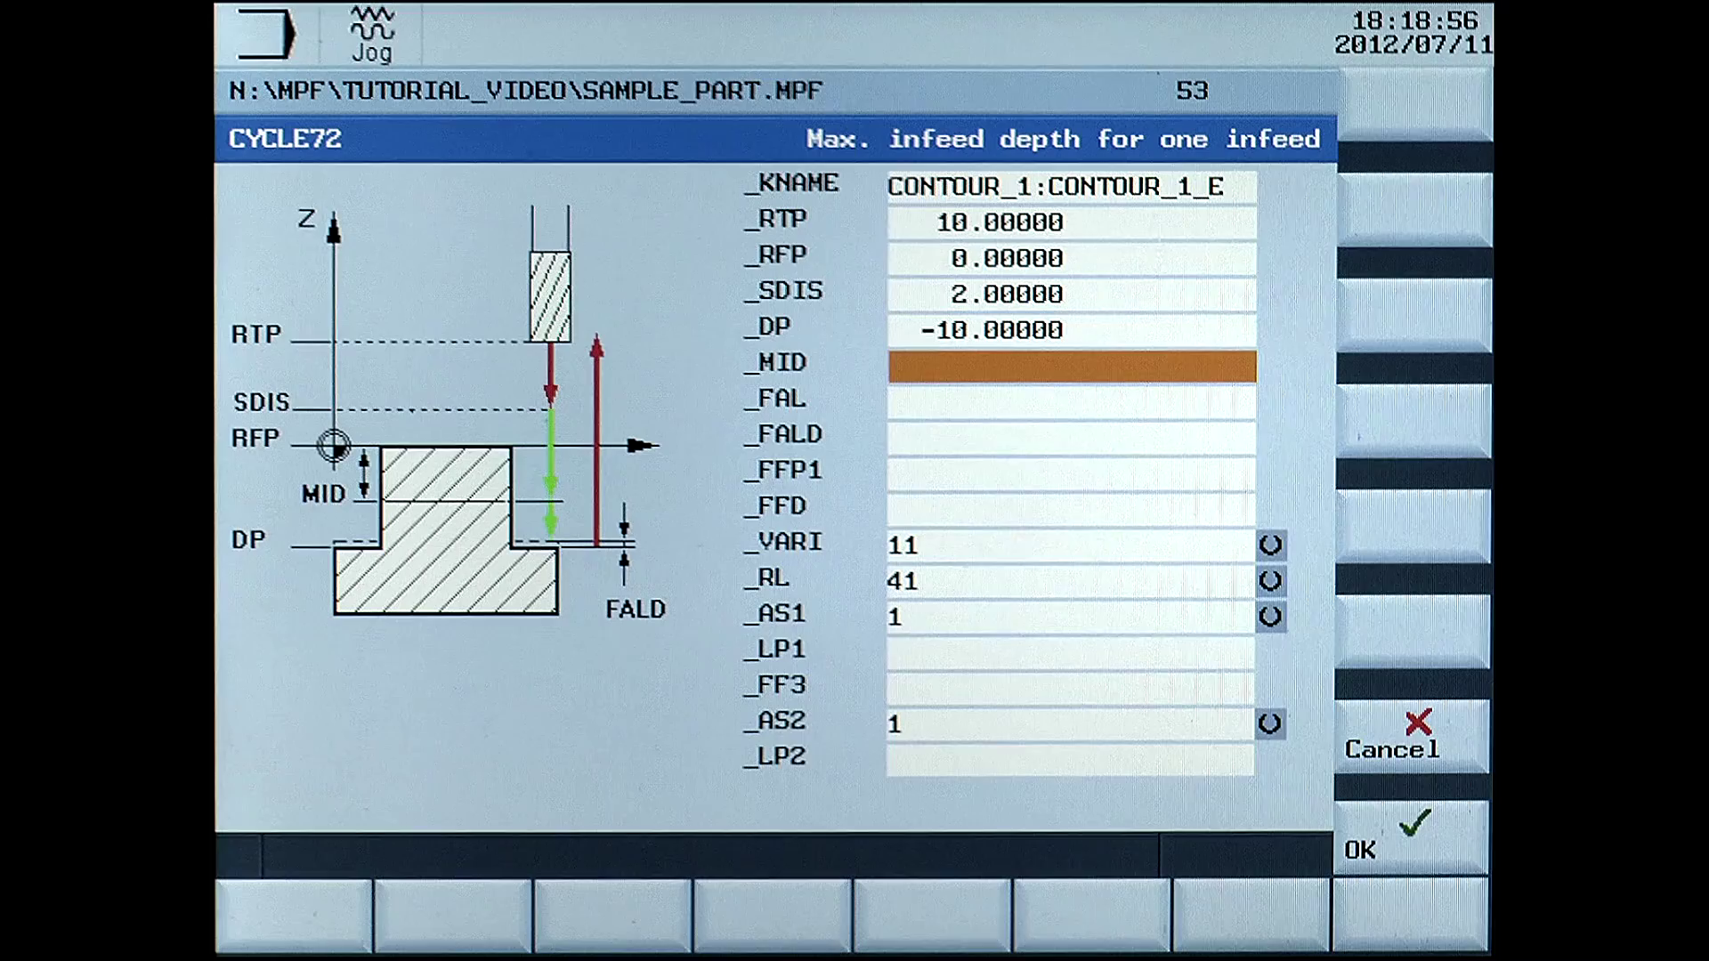
Enter _MID 6, edge allowance _FAL 3 and depth allowance _FALD 0 in CYCLE72
text(6)
key(Return)
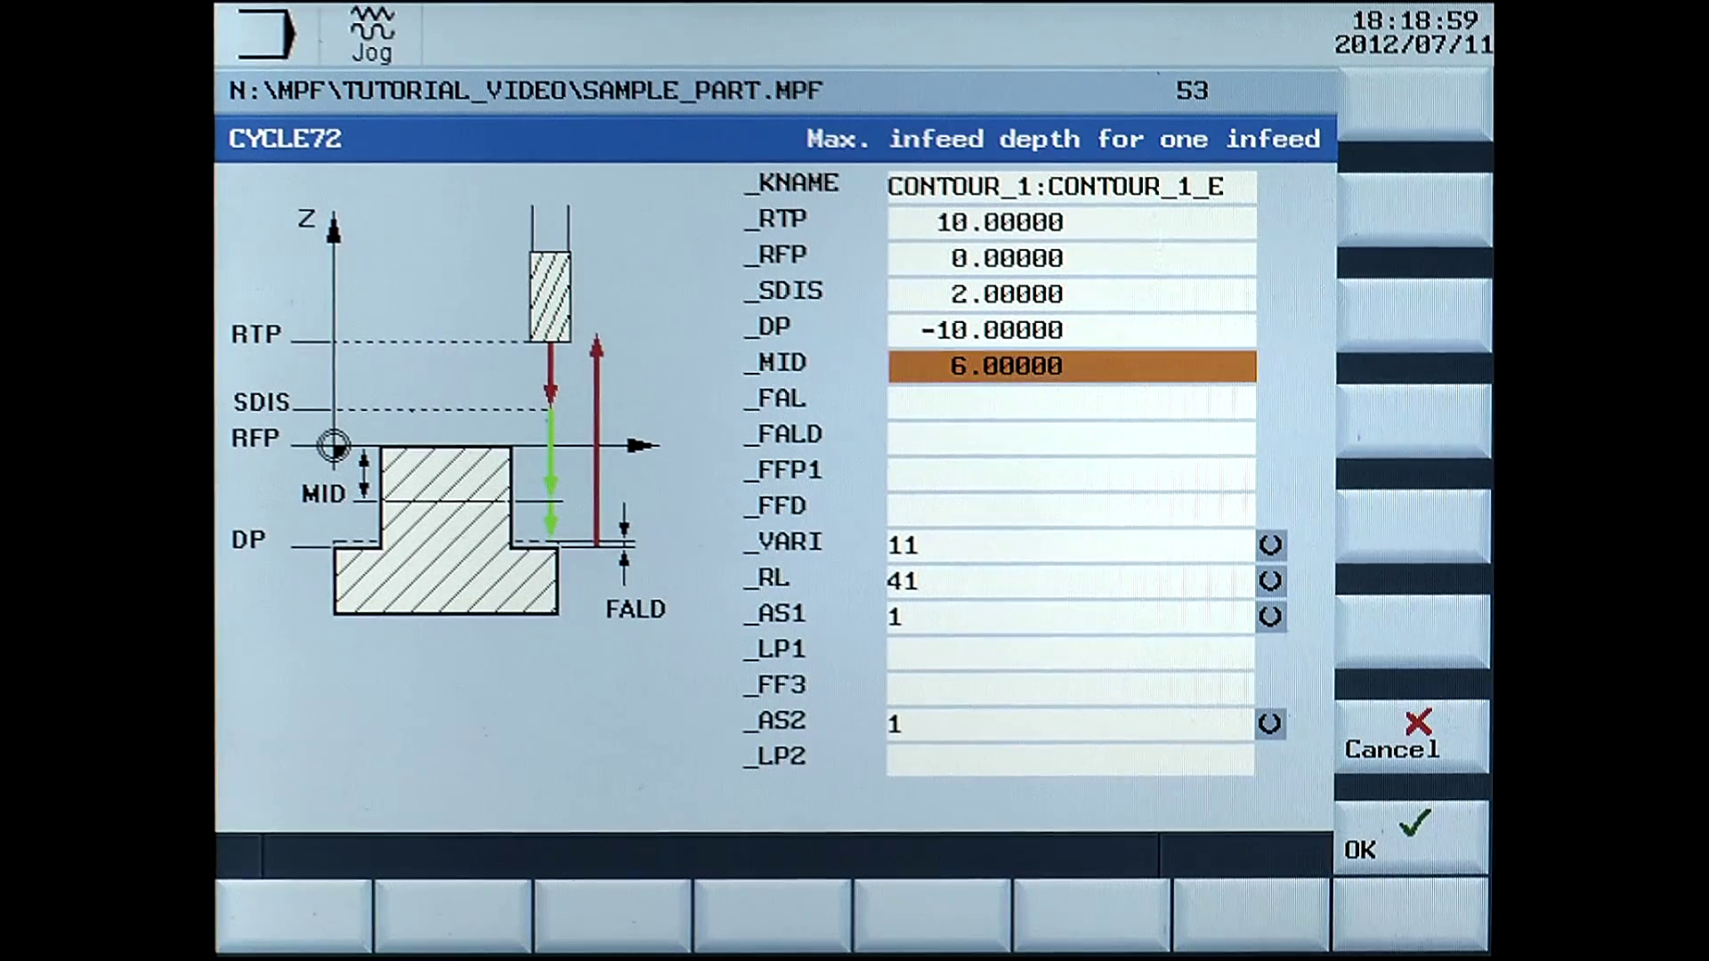
key(Down)
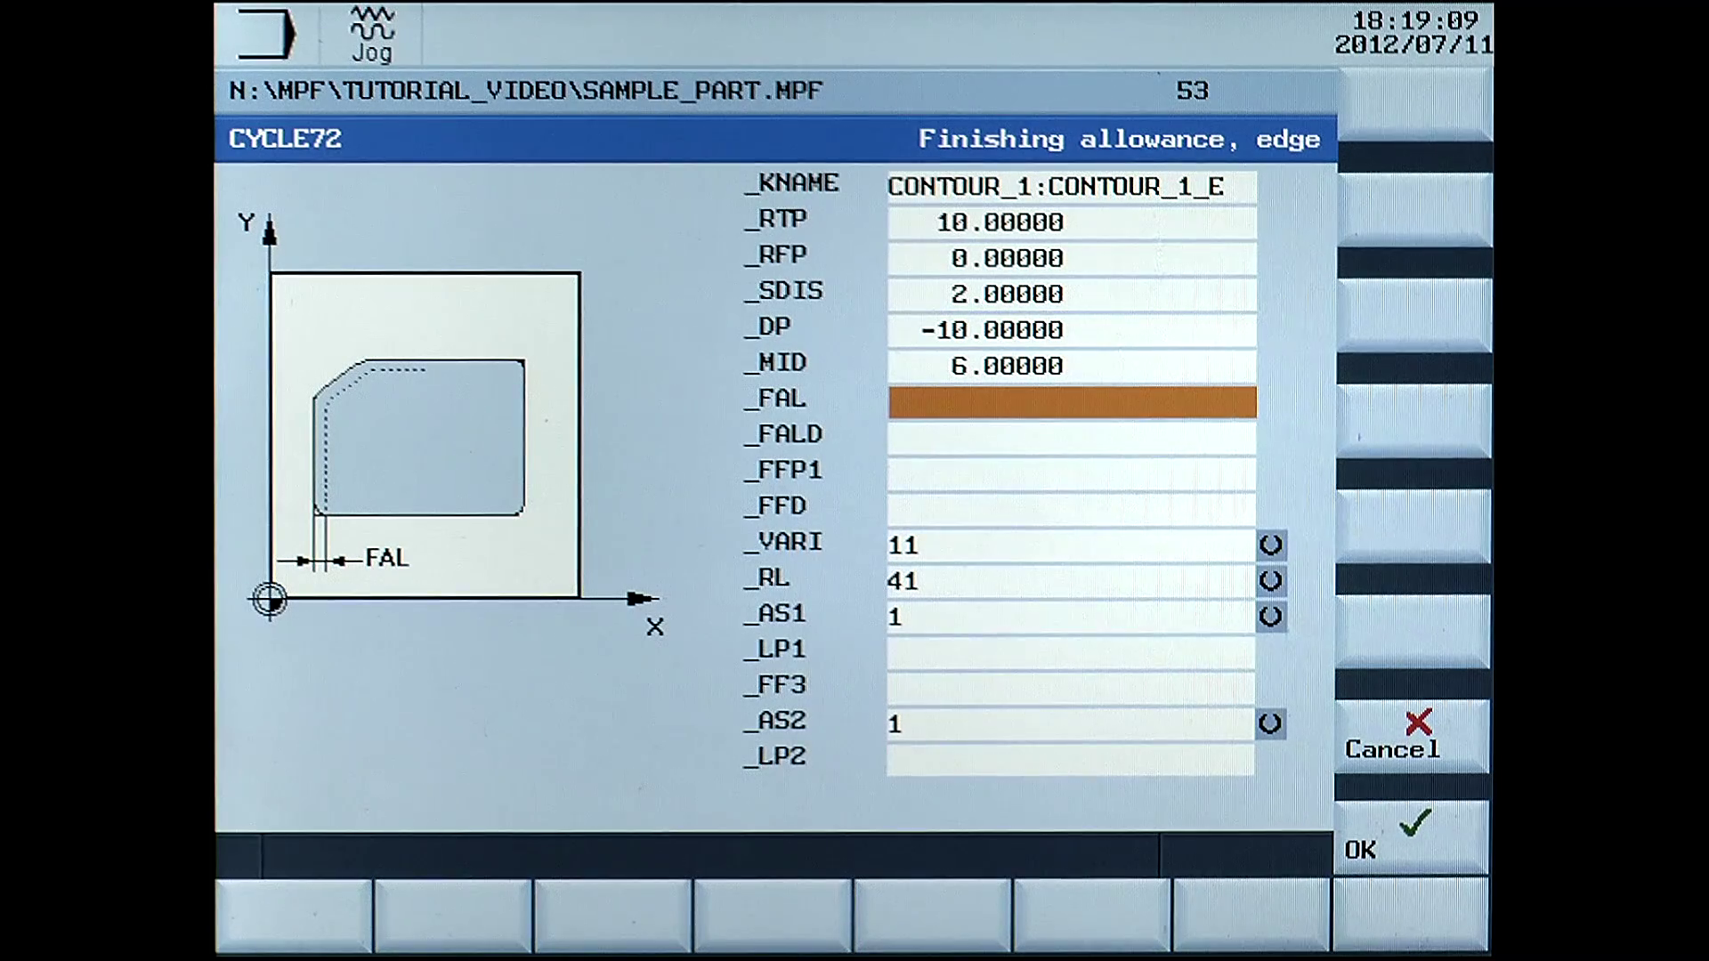
text(3)
key(Return)
key(Down)
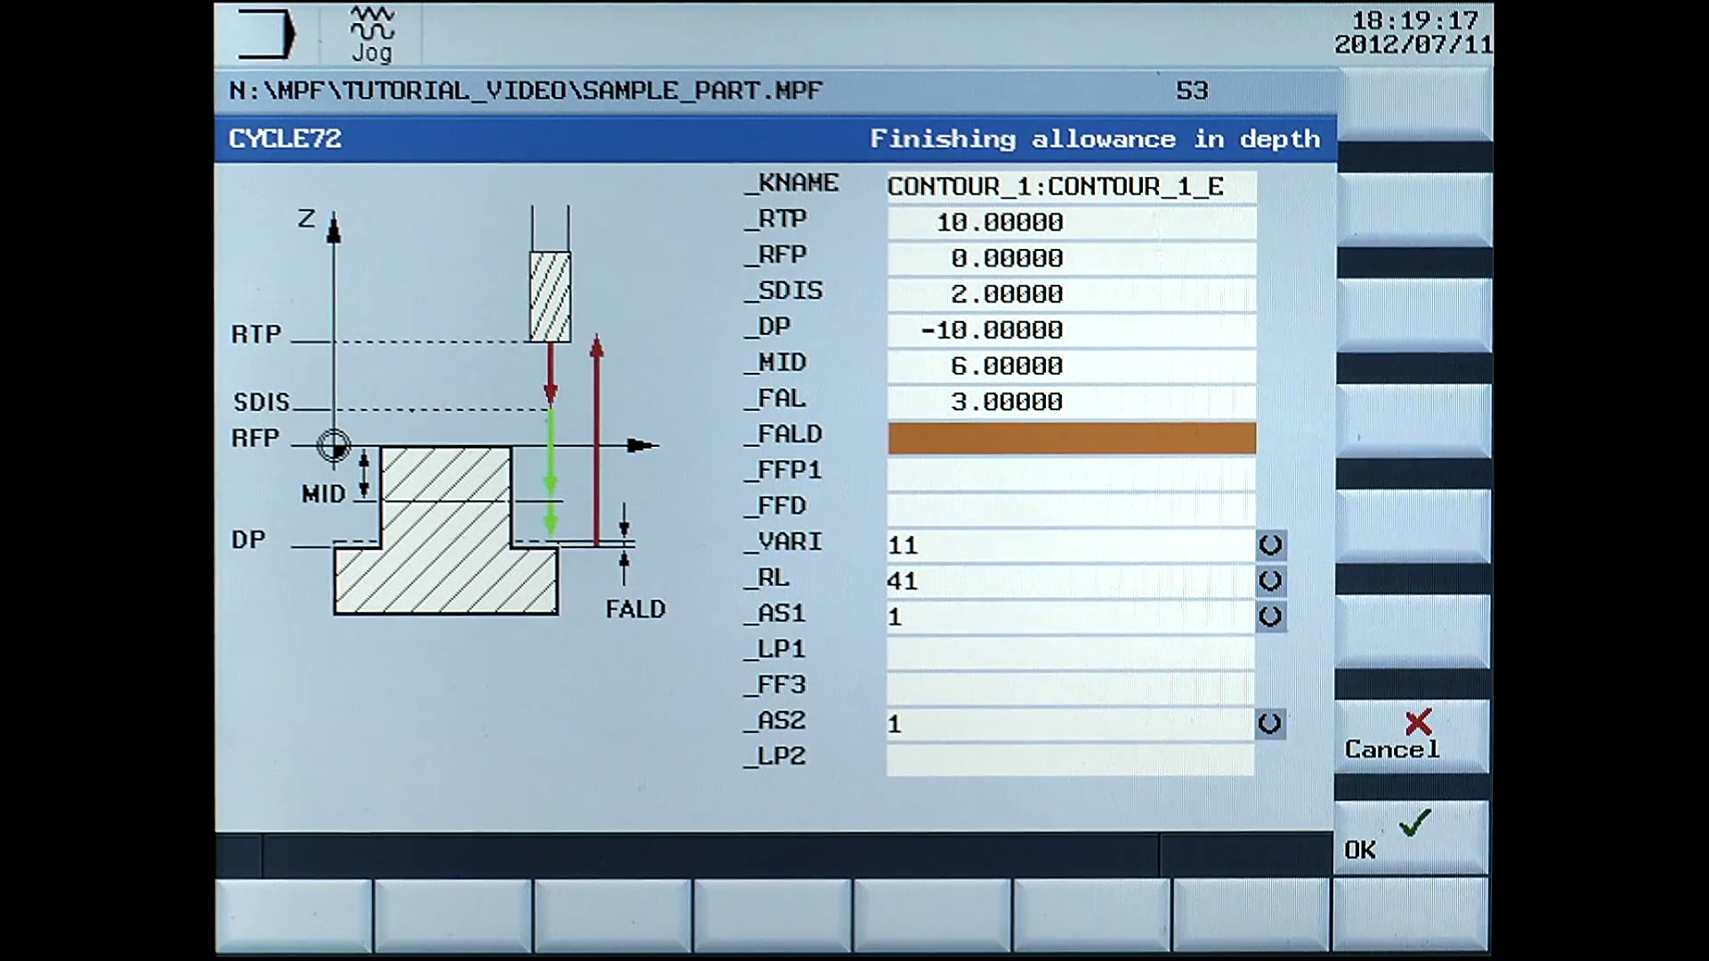
text(0)
key(Return)
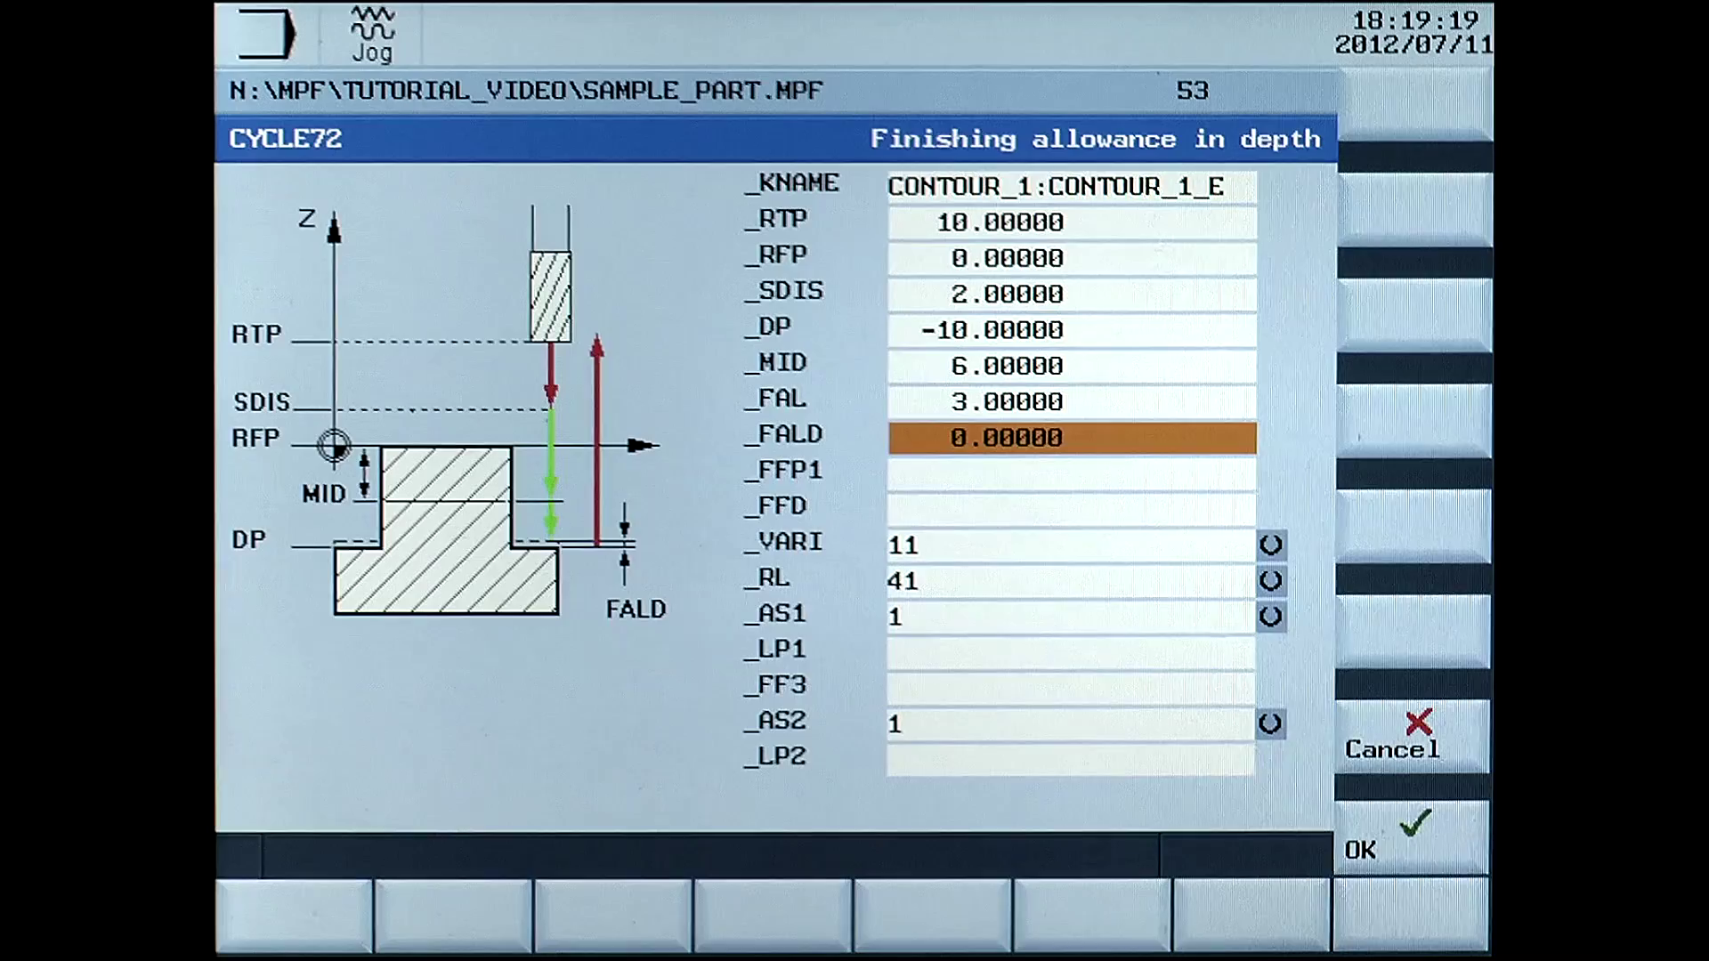
key(Down)
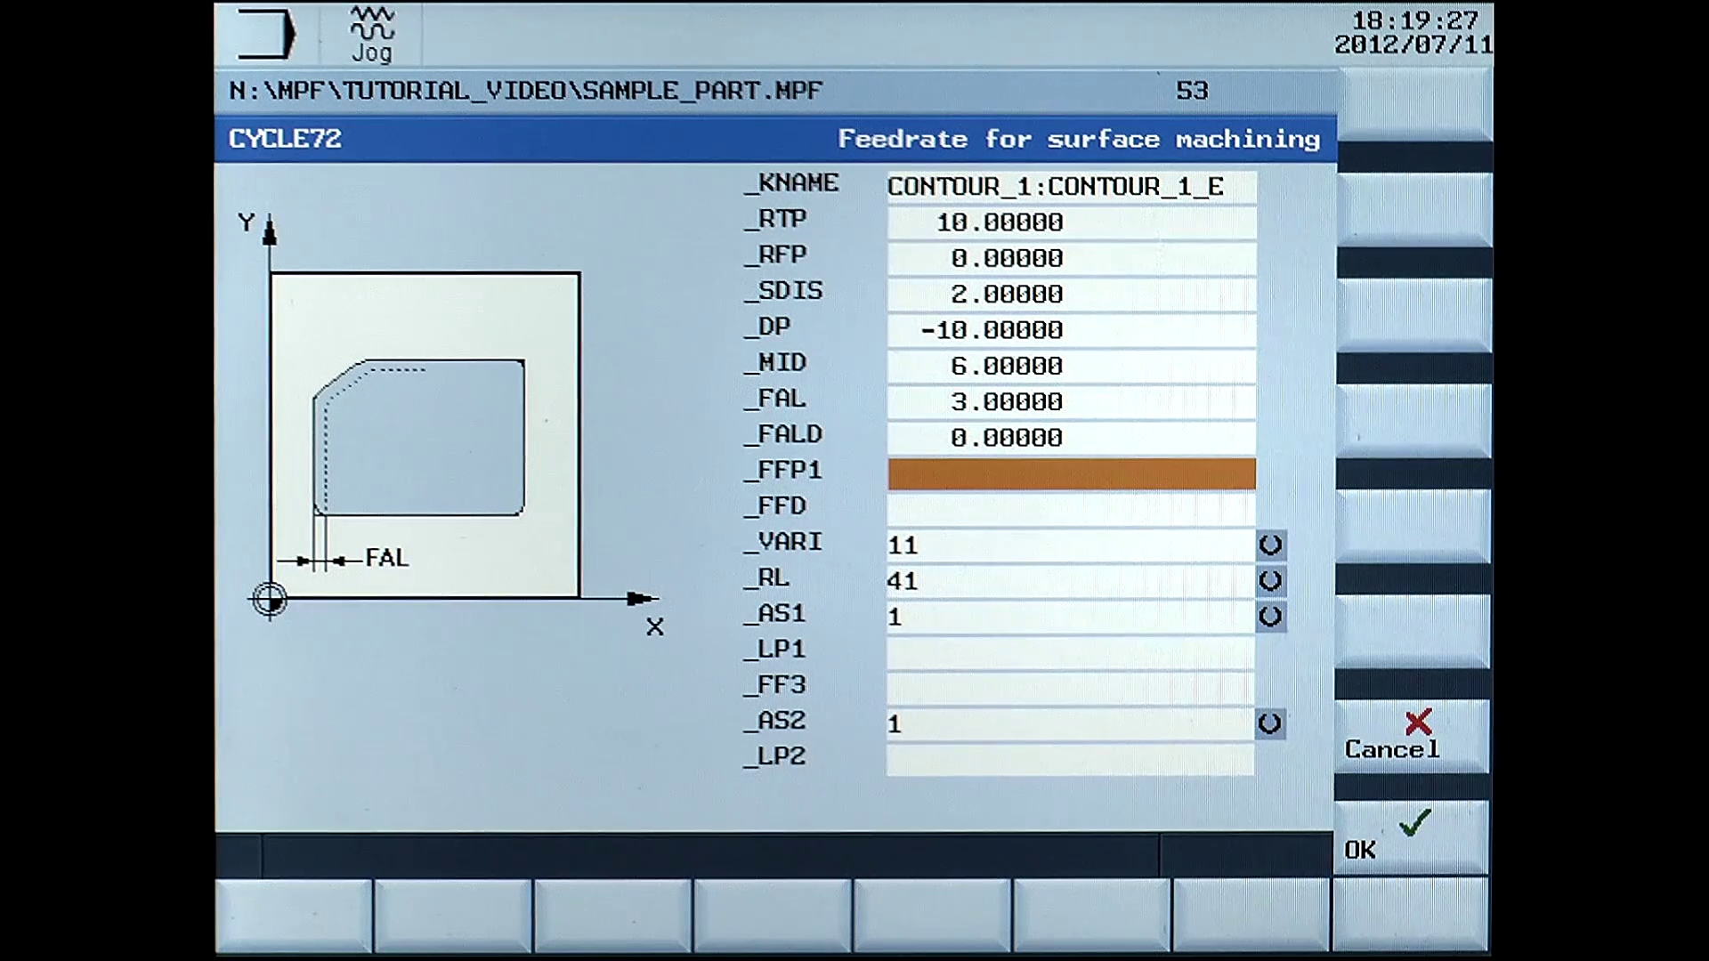
Enter feedrates _FFP1 0.35 for surface machining and _FFD 0.2 for depth infeed
text(0.35)
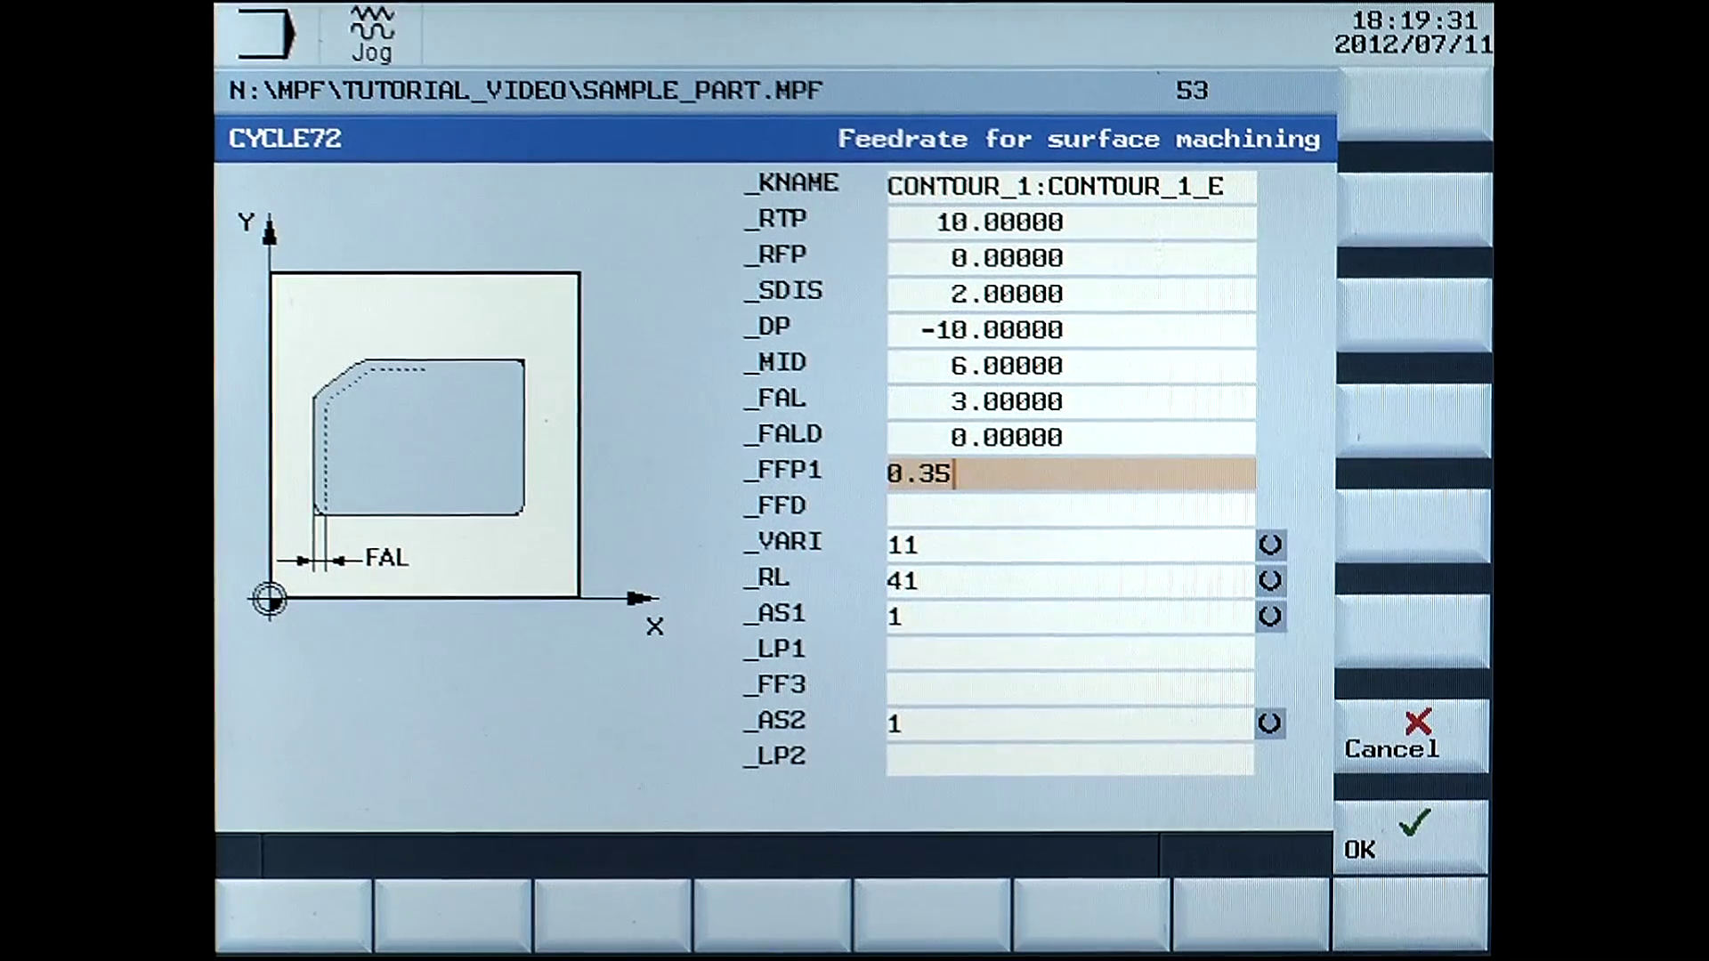
key(Return)
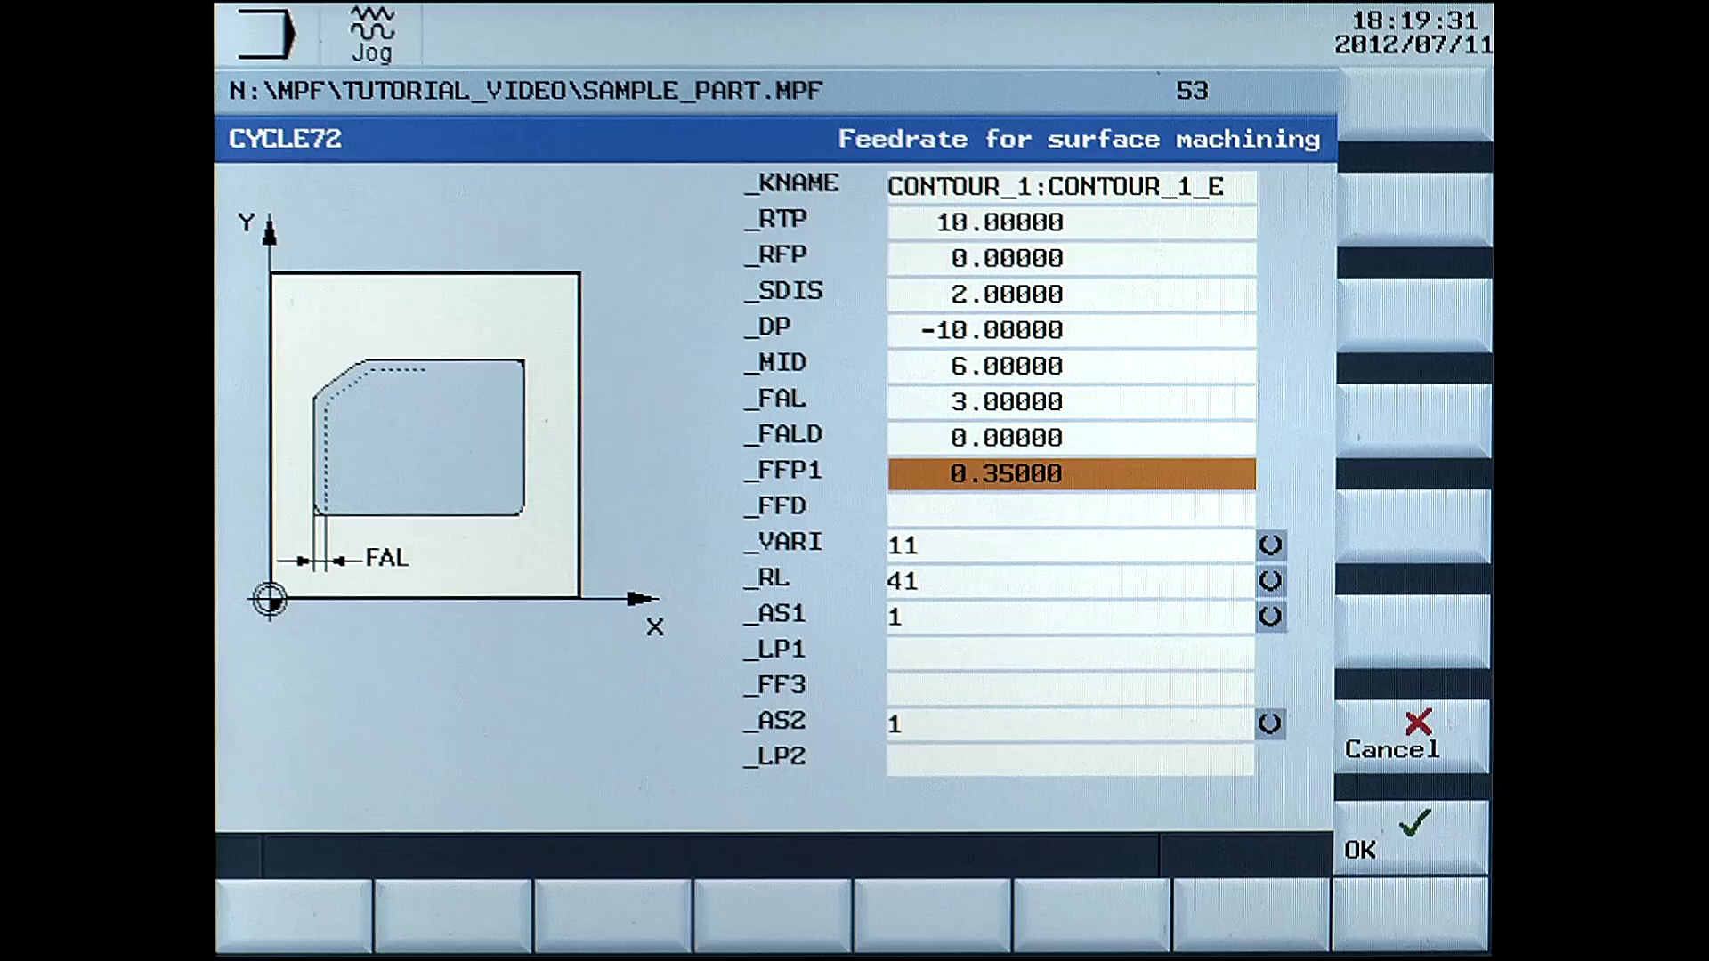
key(Down)
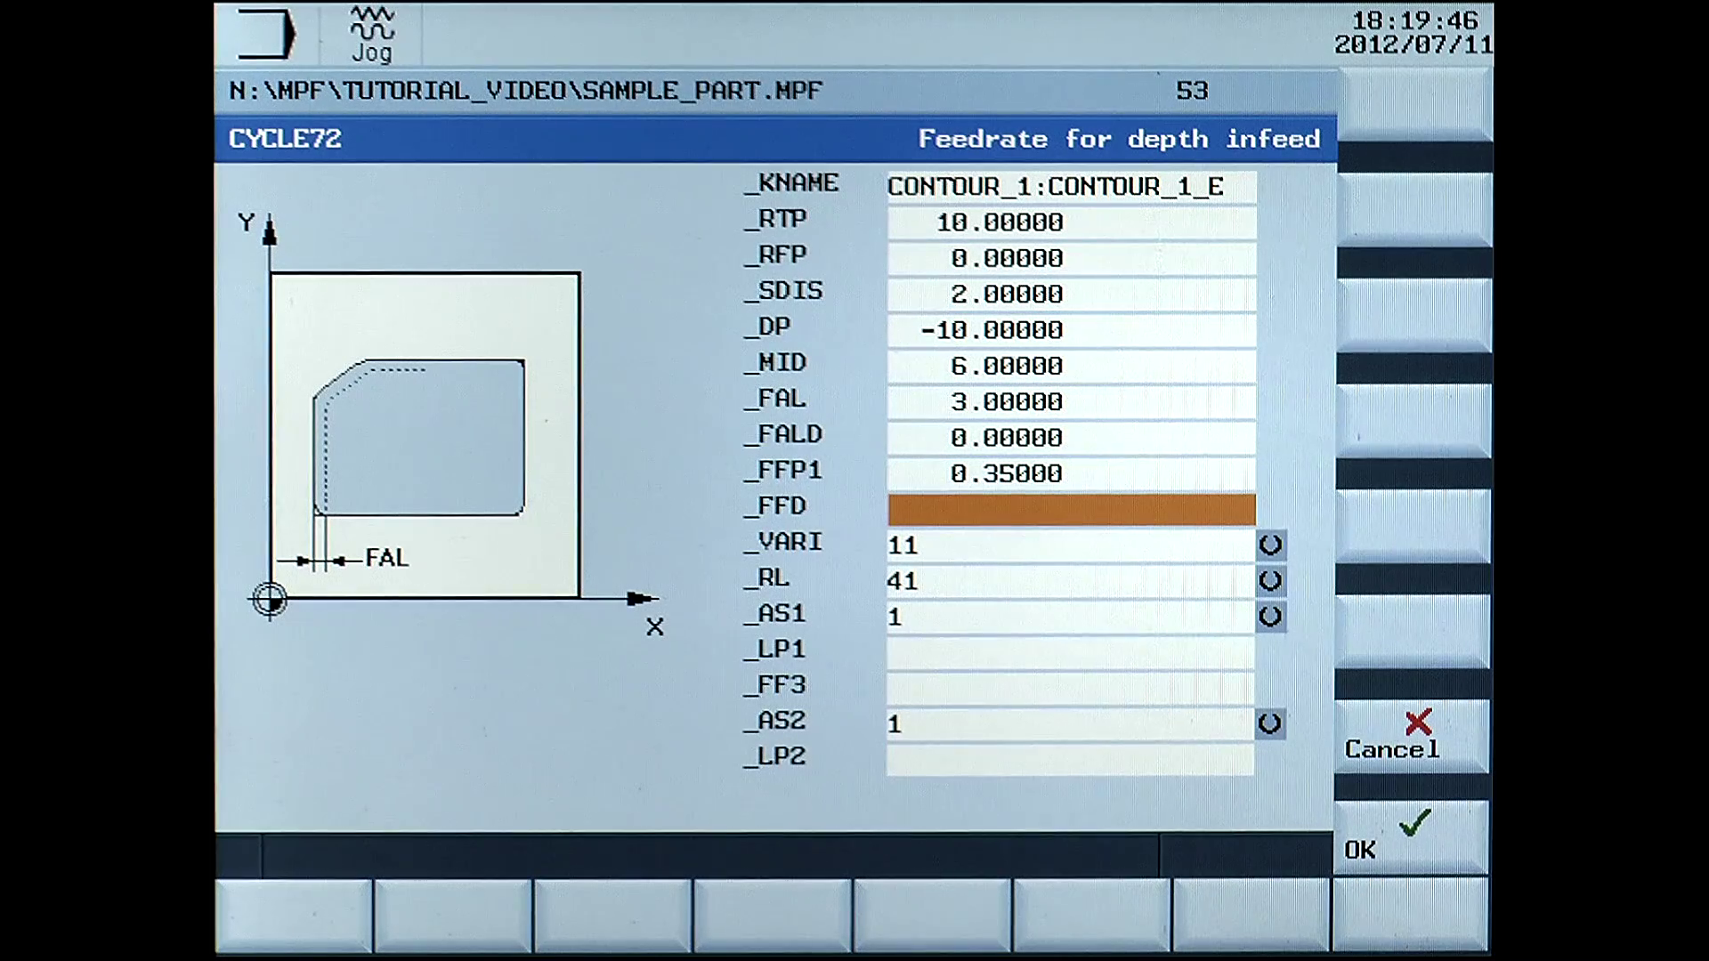
text(0.2)
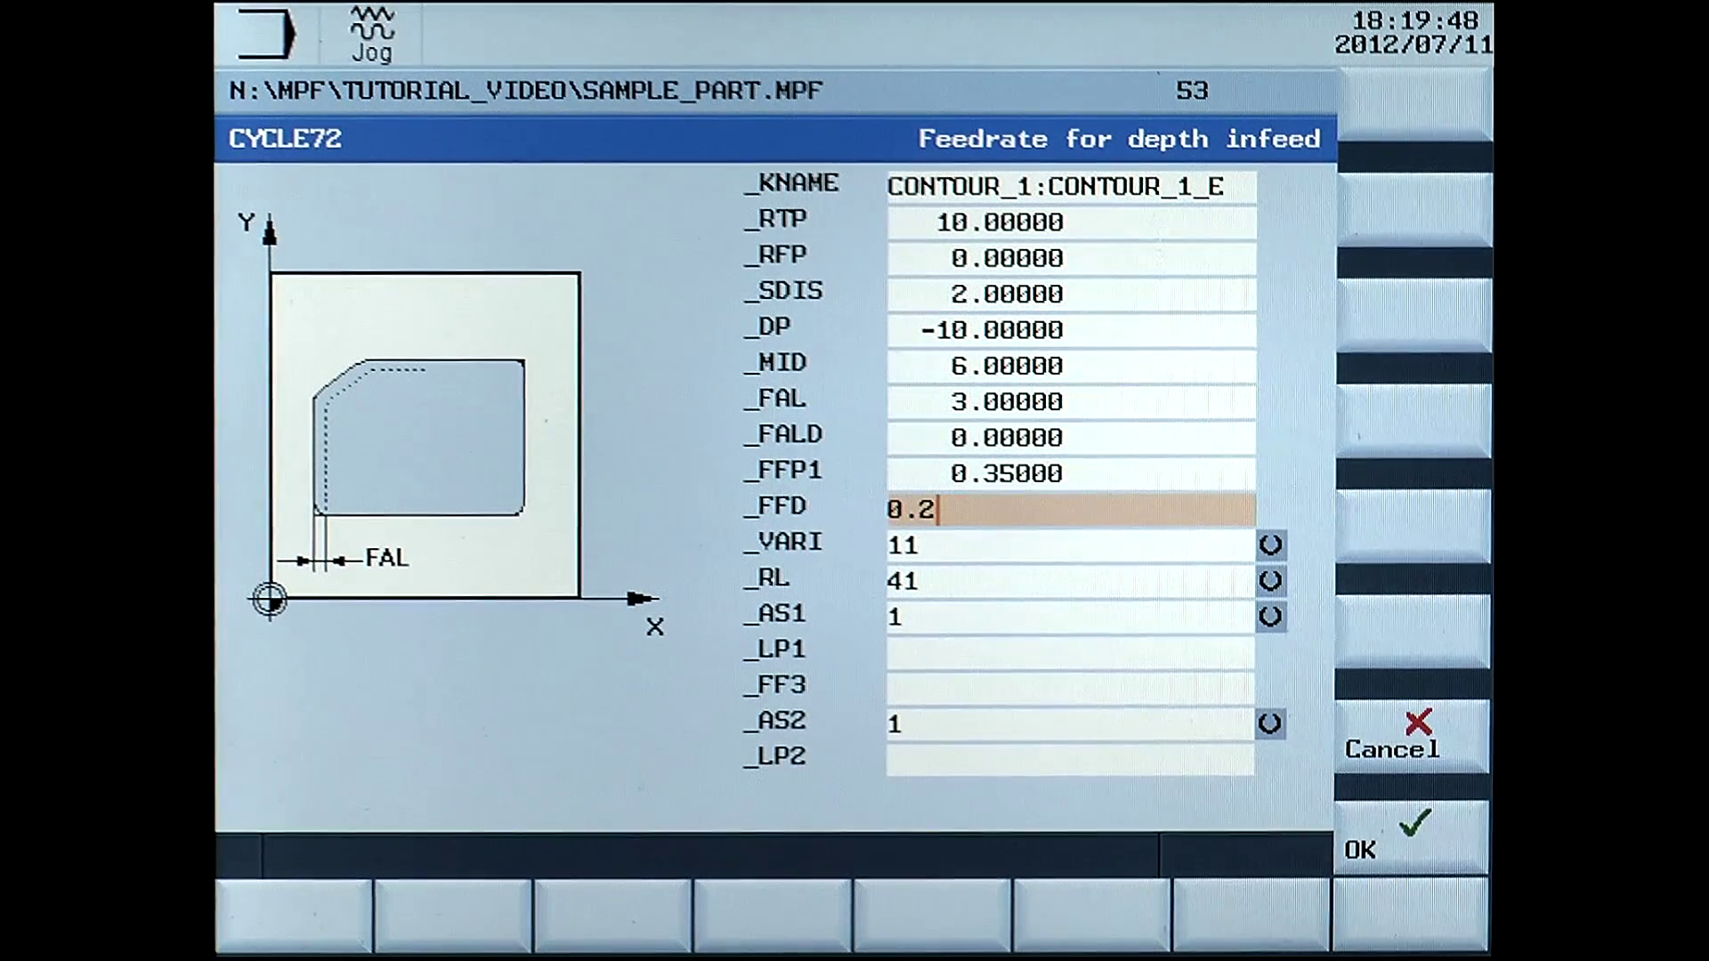
key(Return)
key(Down)
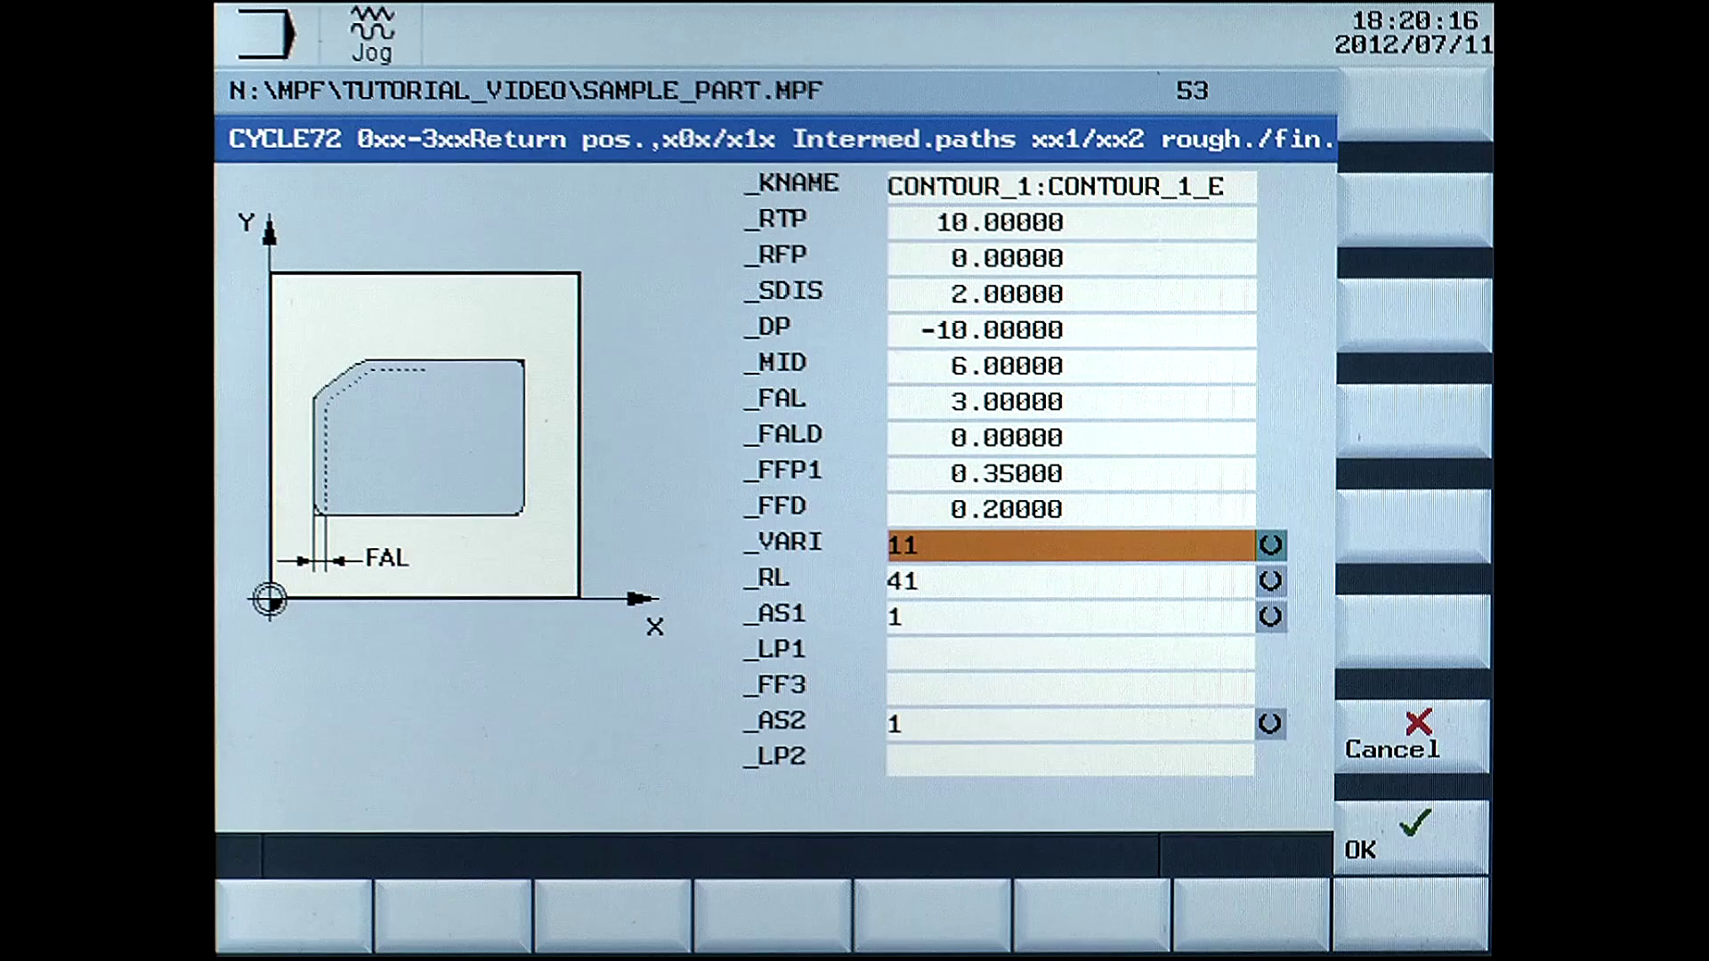
Leave _VARI at 11 and _RL at 41, and toggle approach mode _AS1 to 3
click(1068, 582)
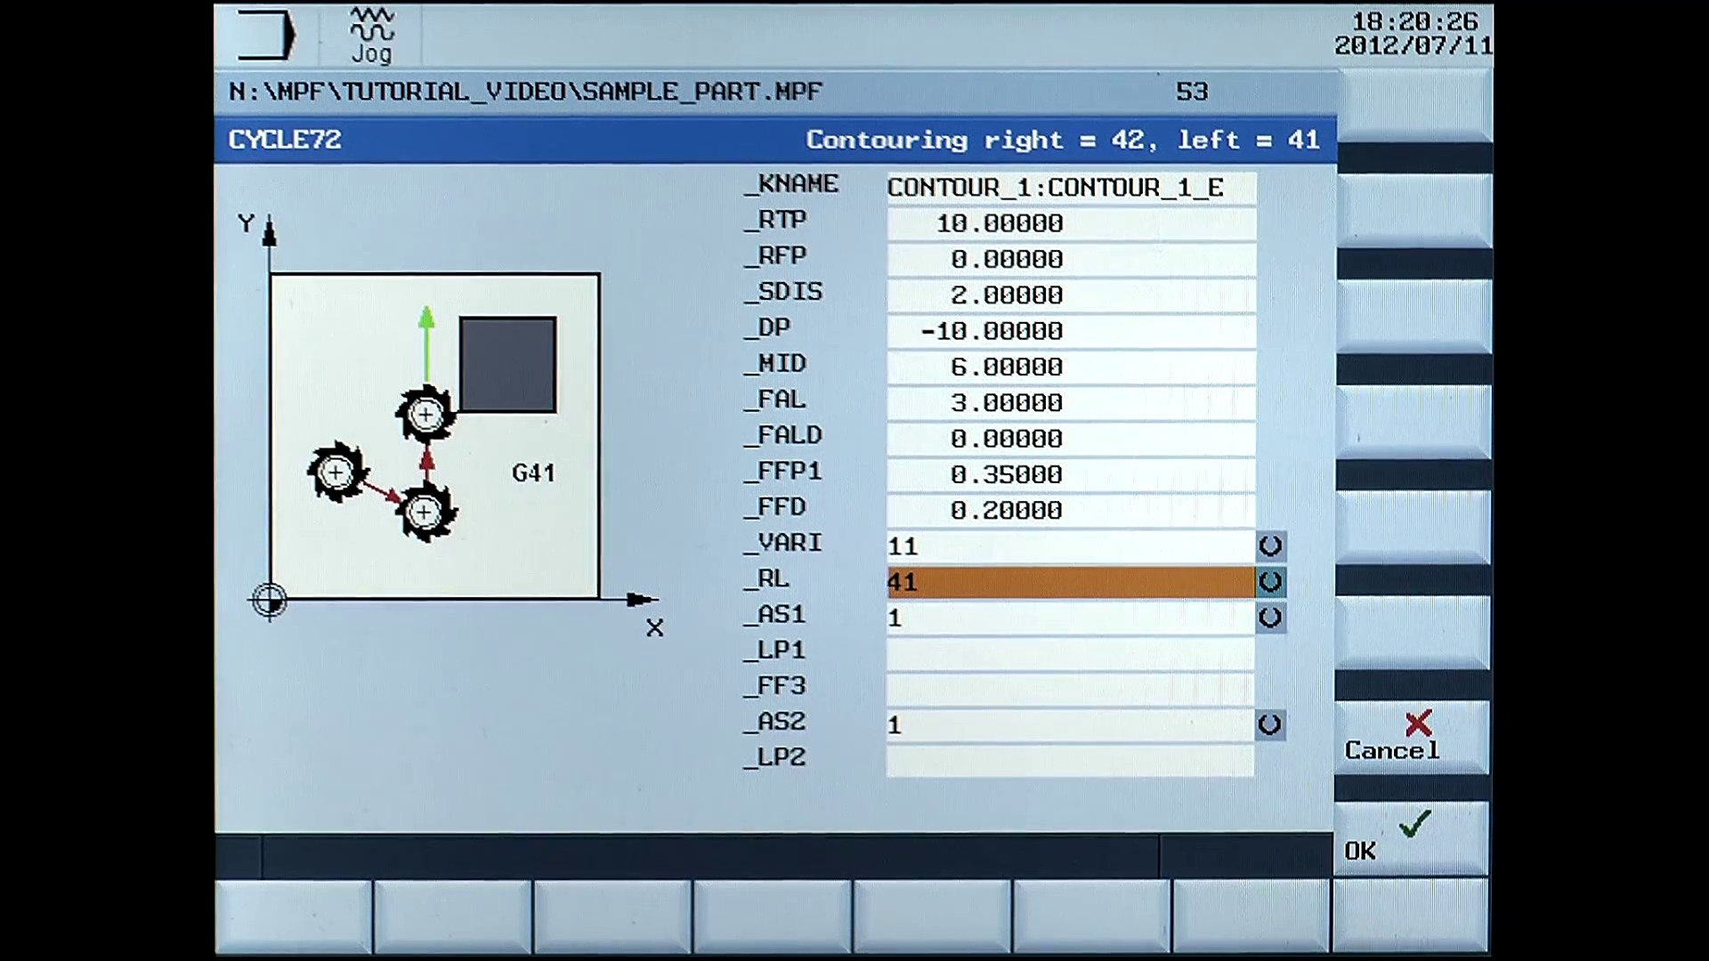
click(1068, 617)
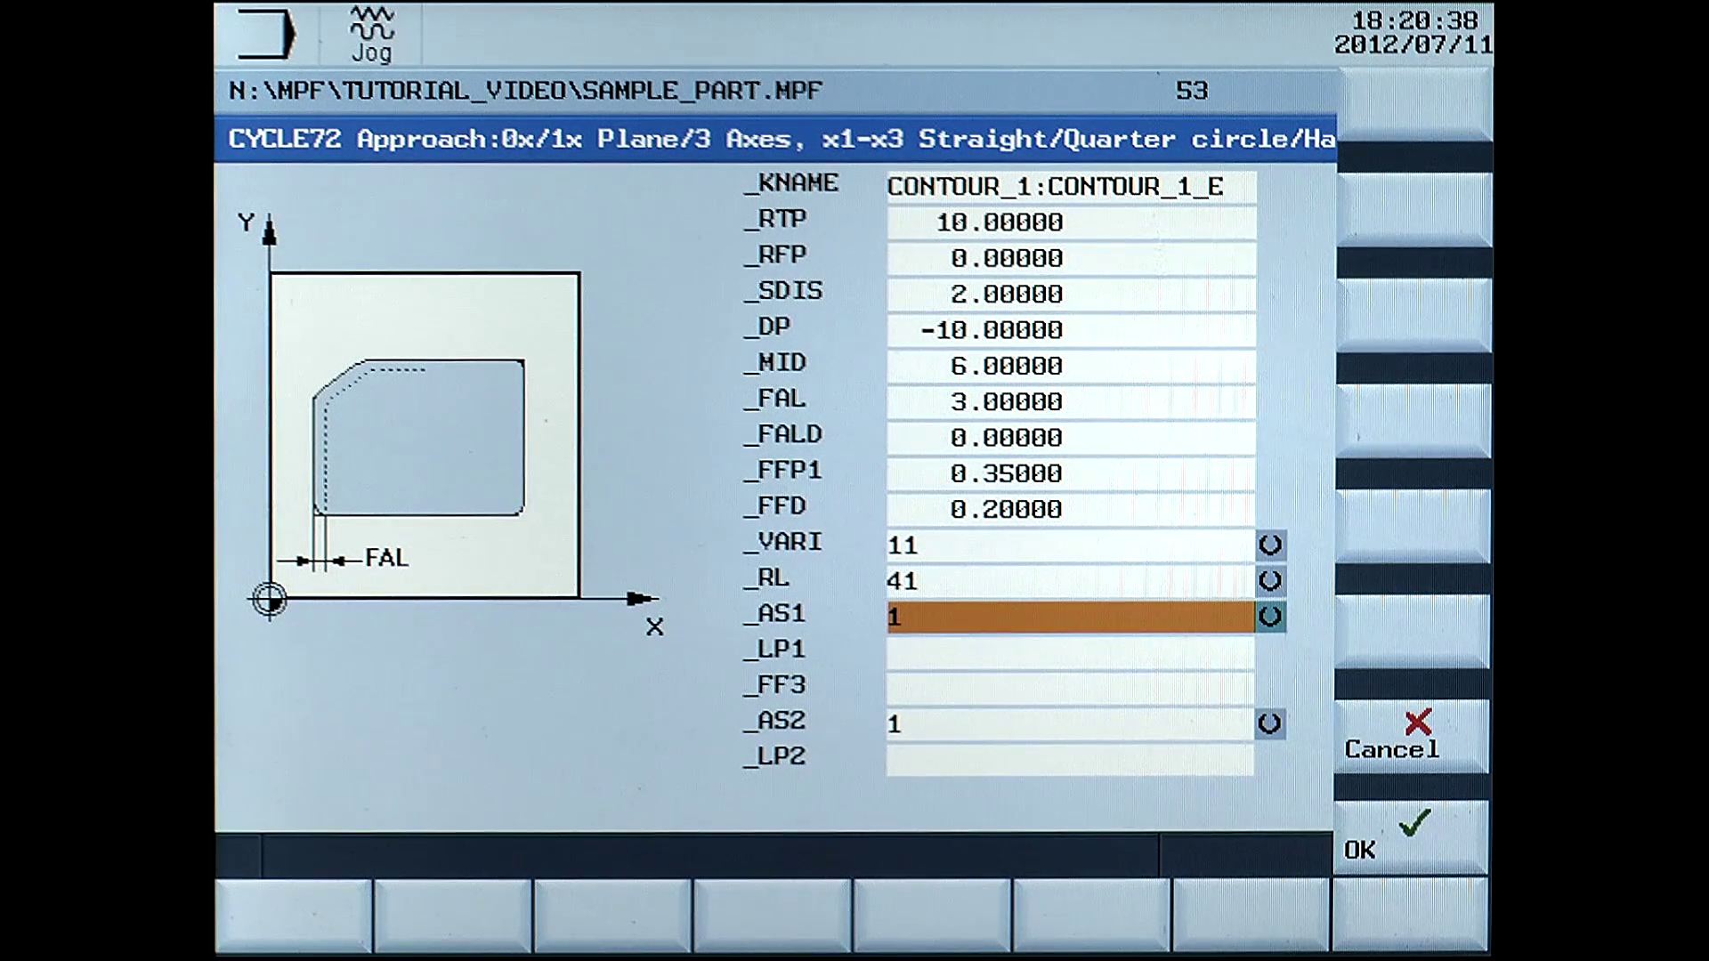
key(space)
key(space)
key(Down)
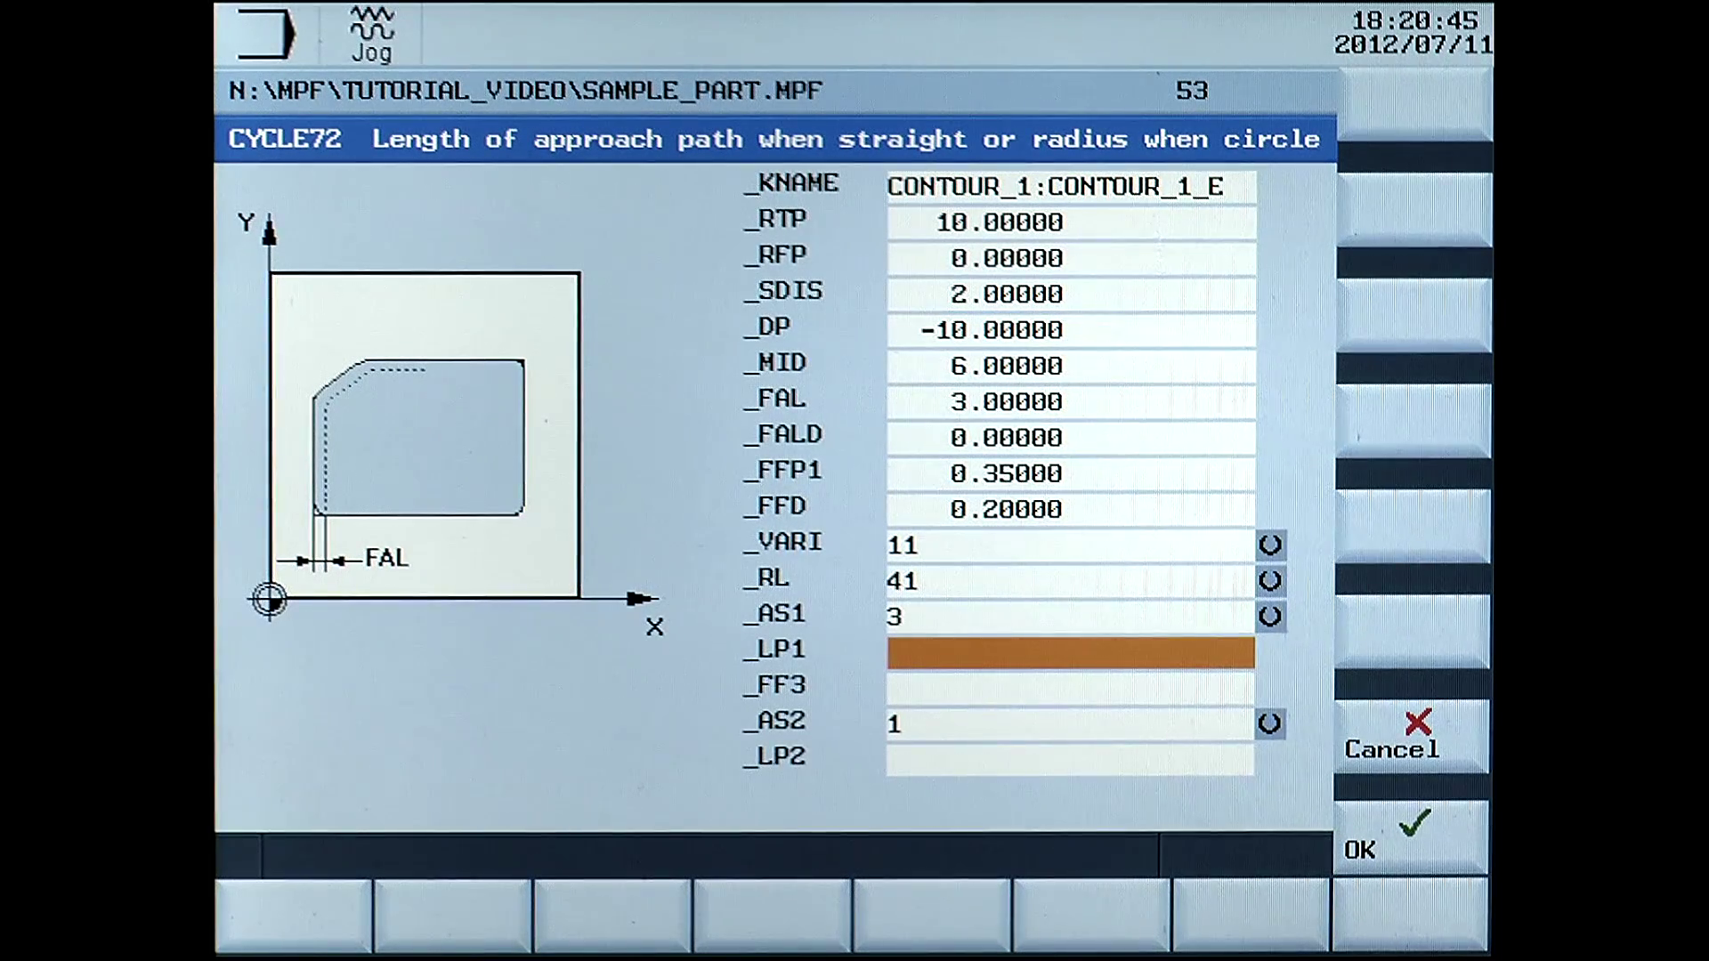
Enter approach length _LP1 5, feed _FF3 0.6, retract mode _AS2 3 and retract length _LP2 5
text(5)
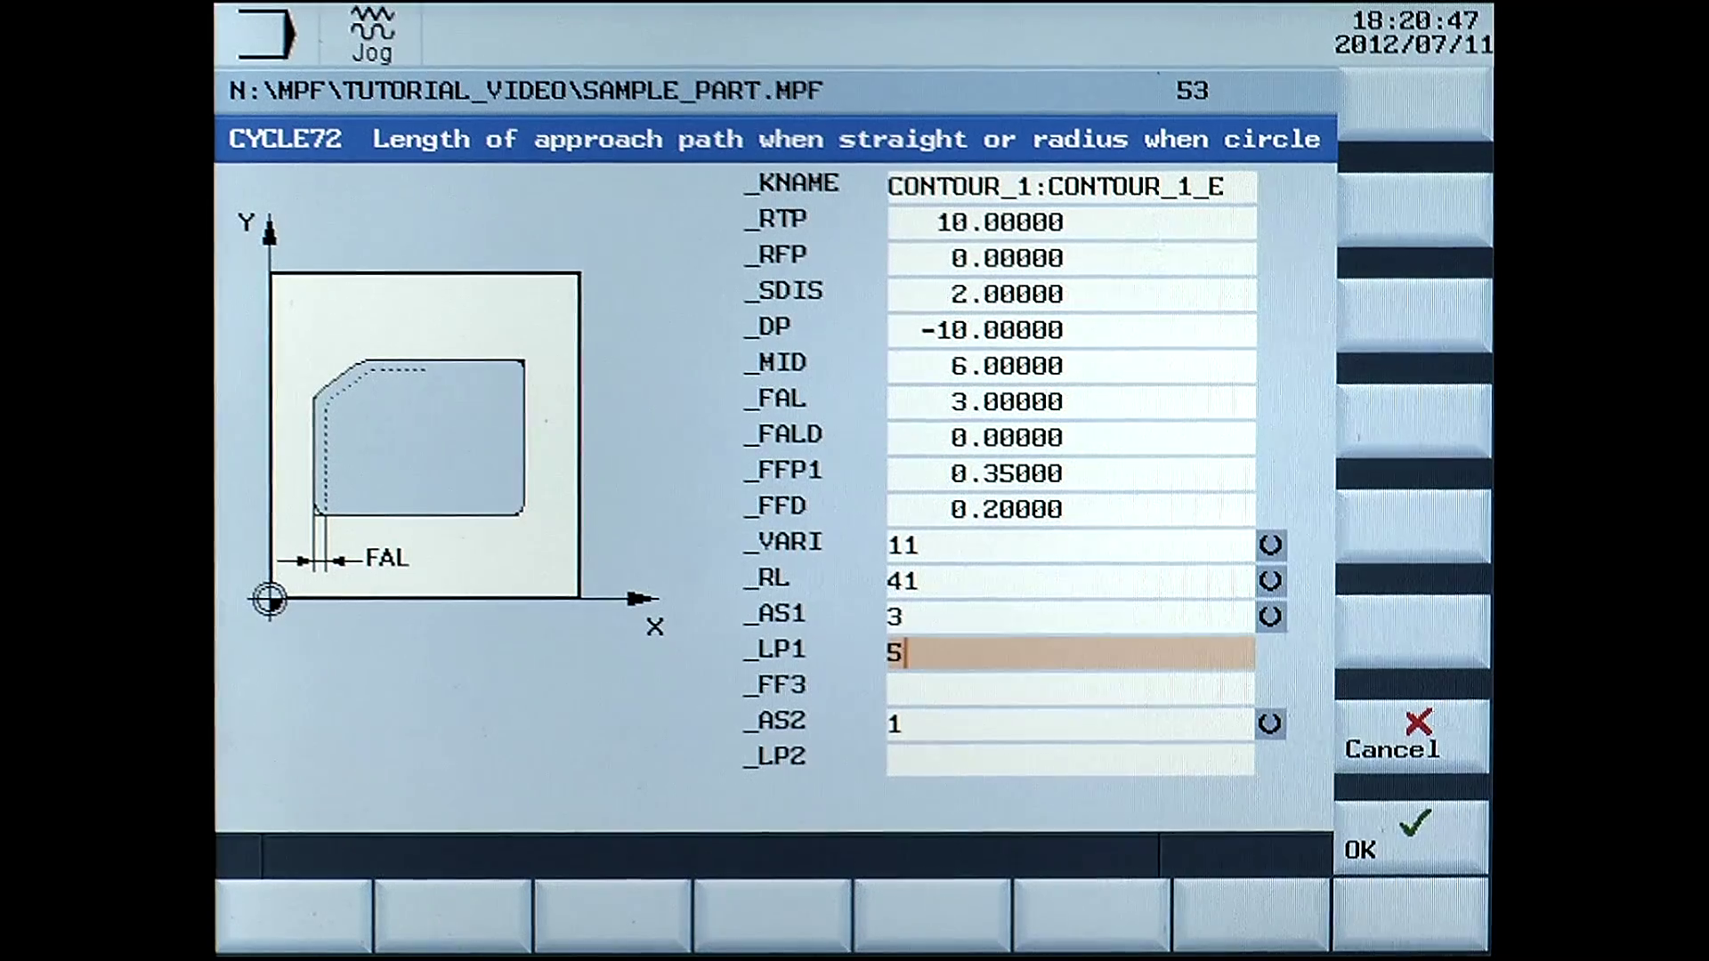
key(Return)
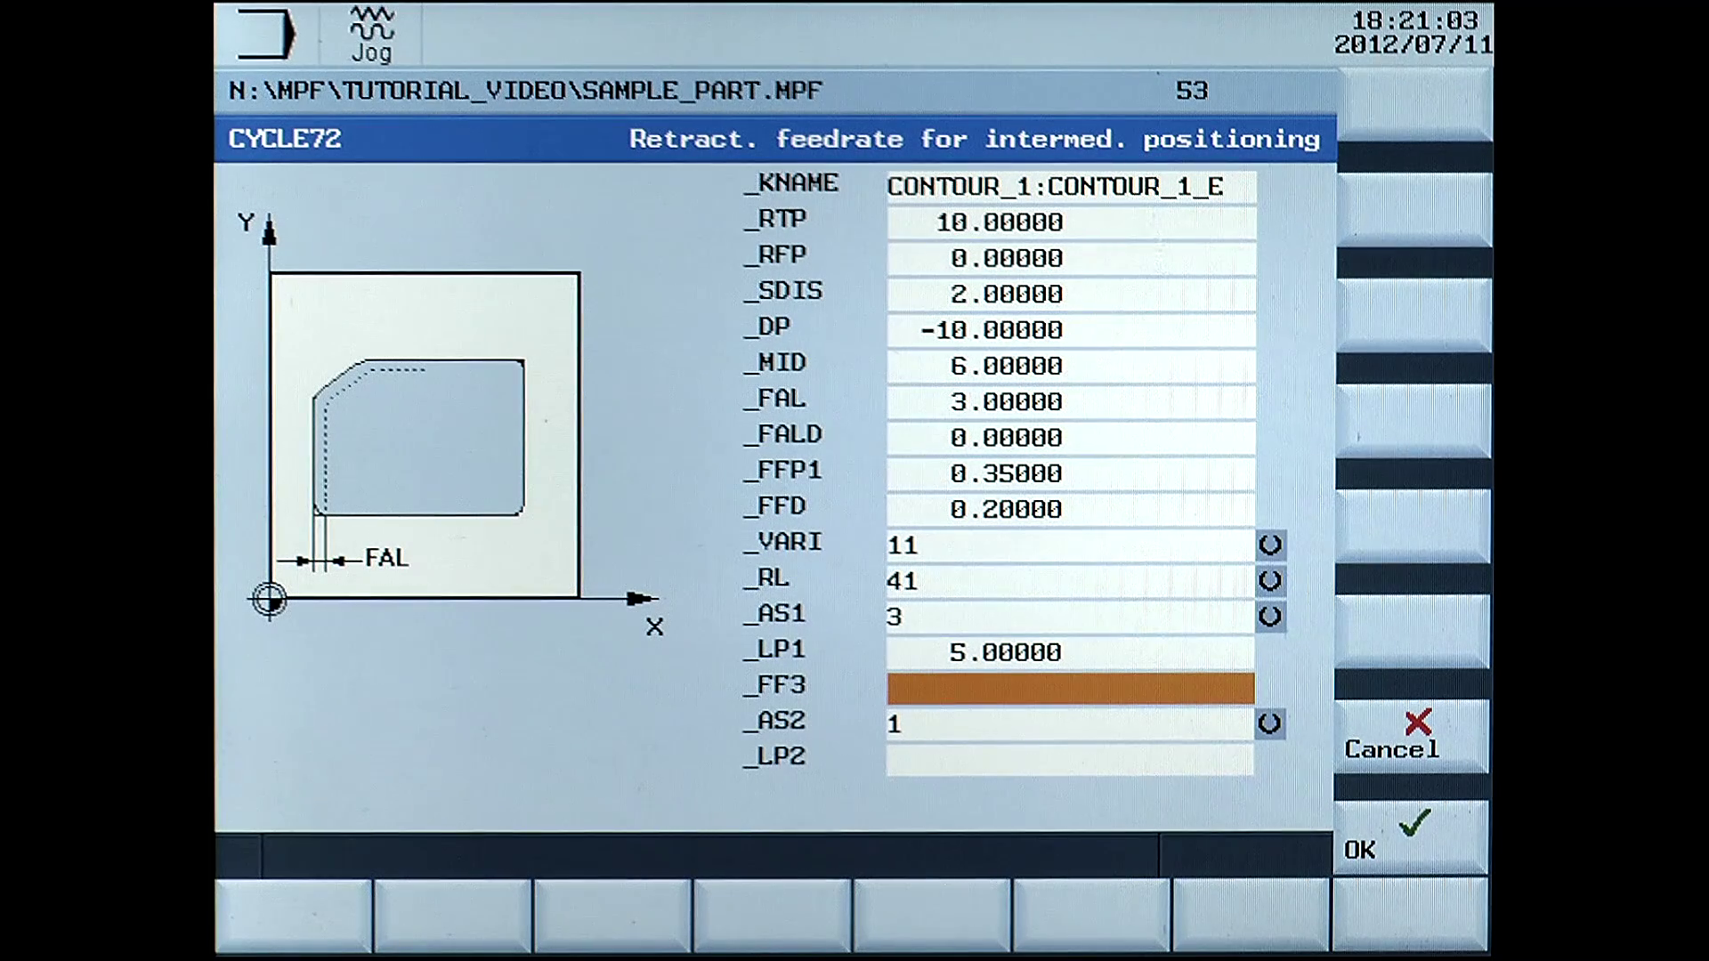
text(0.6)
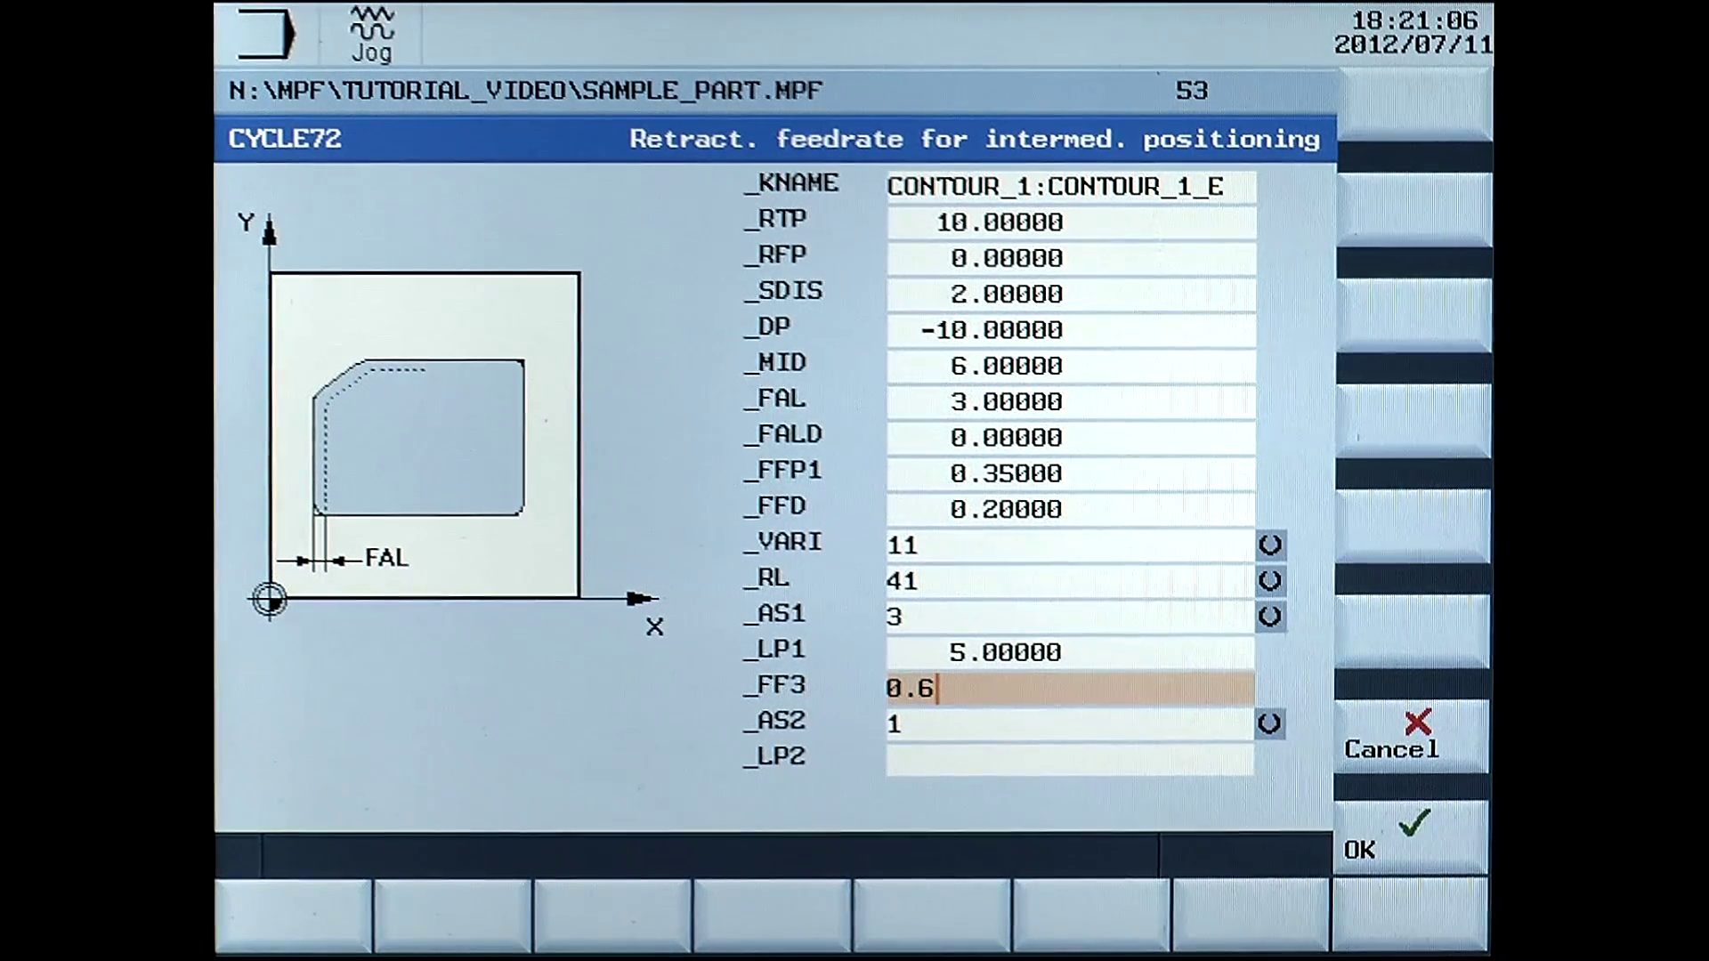
key(Return)
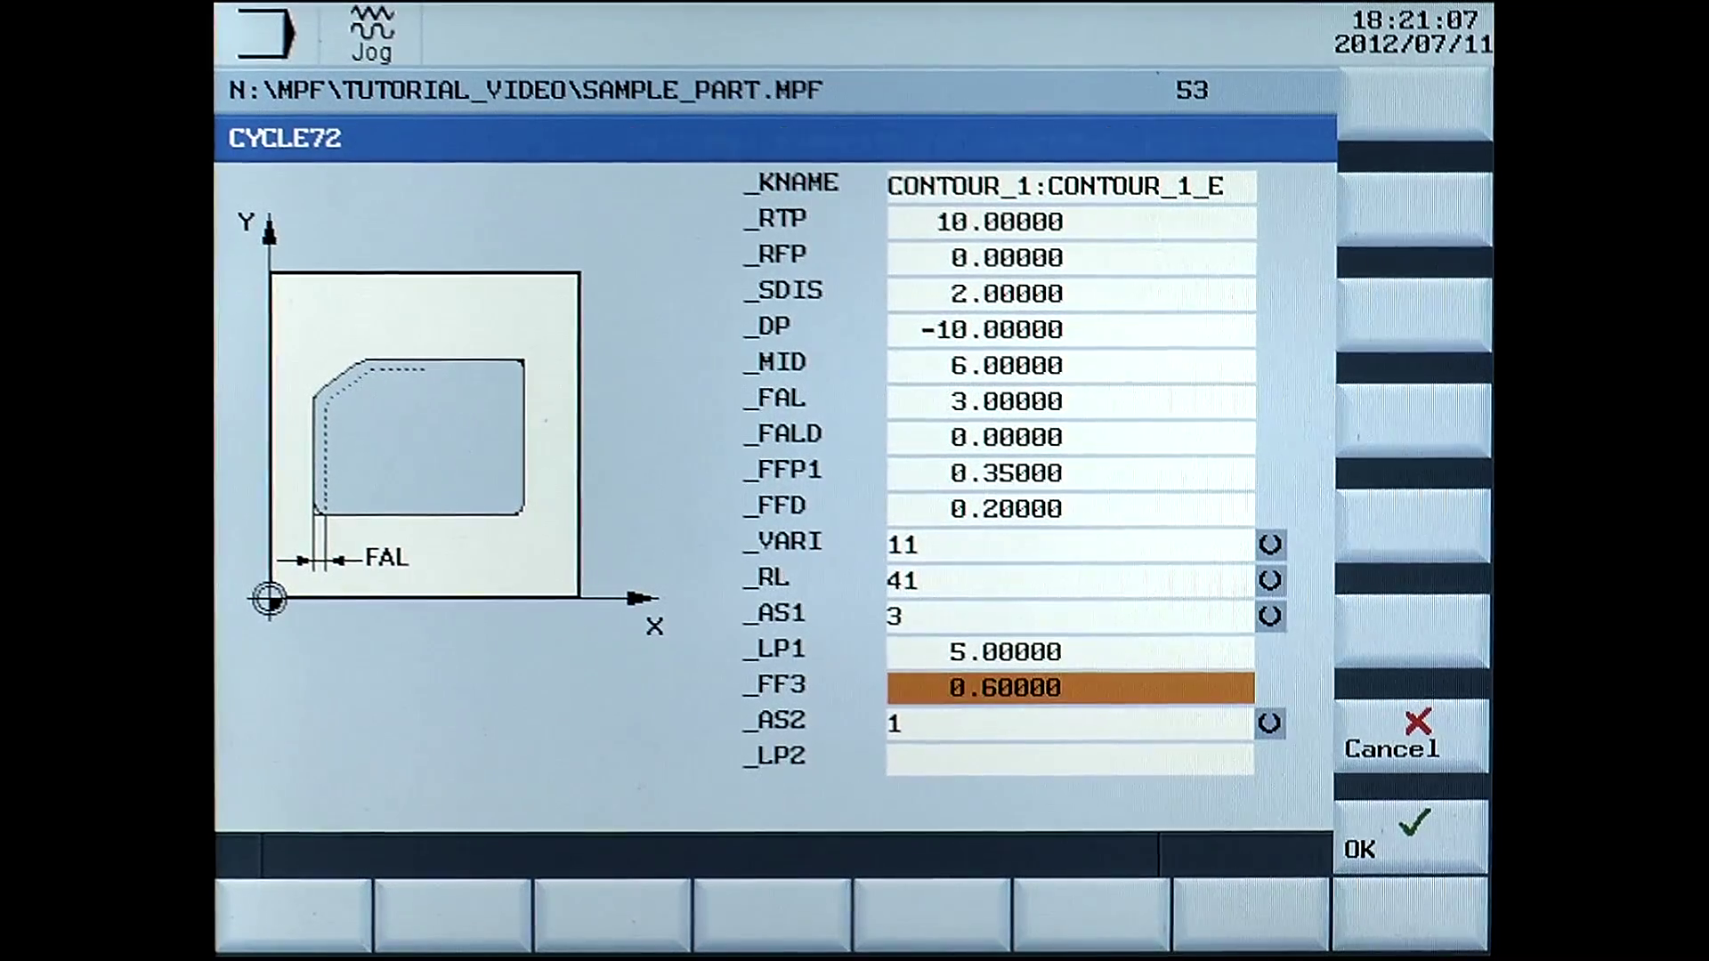
click(1068, 723)
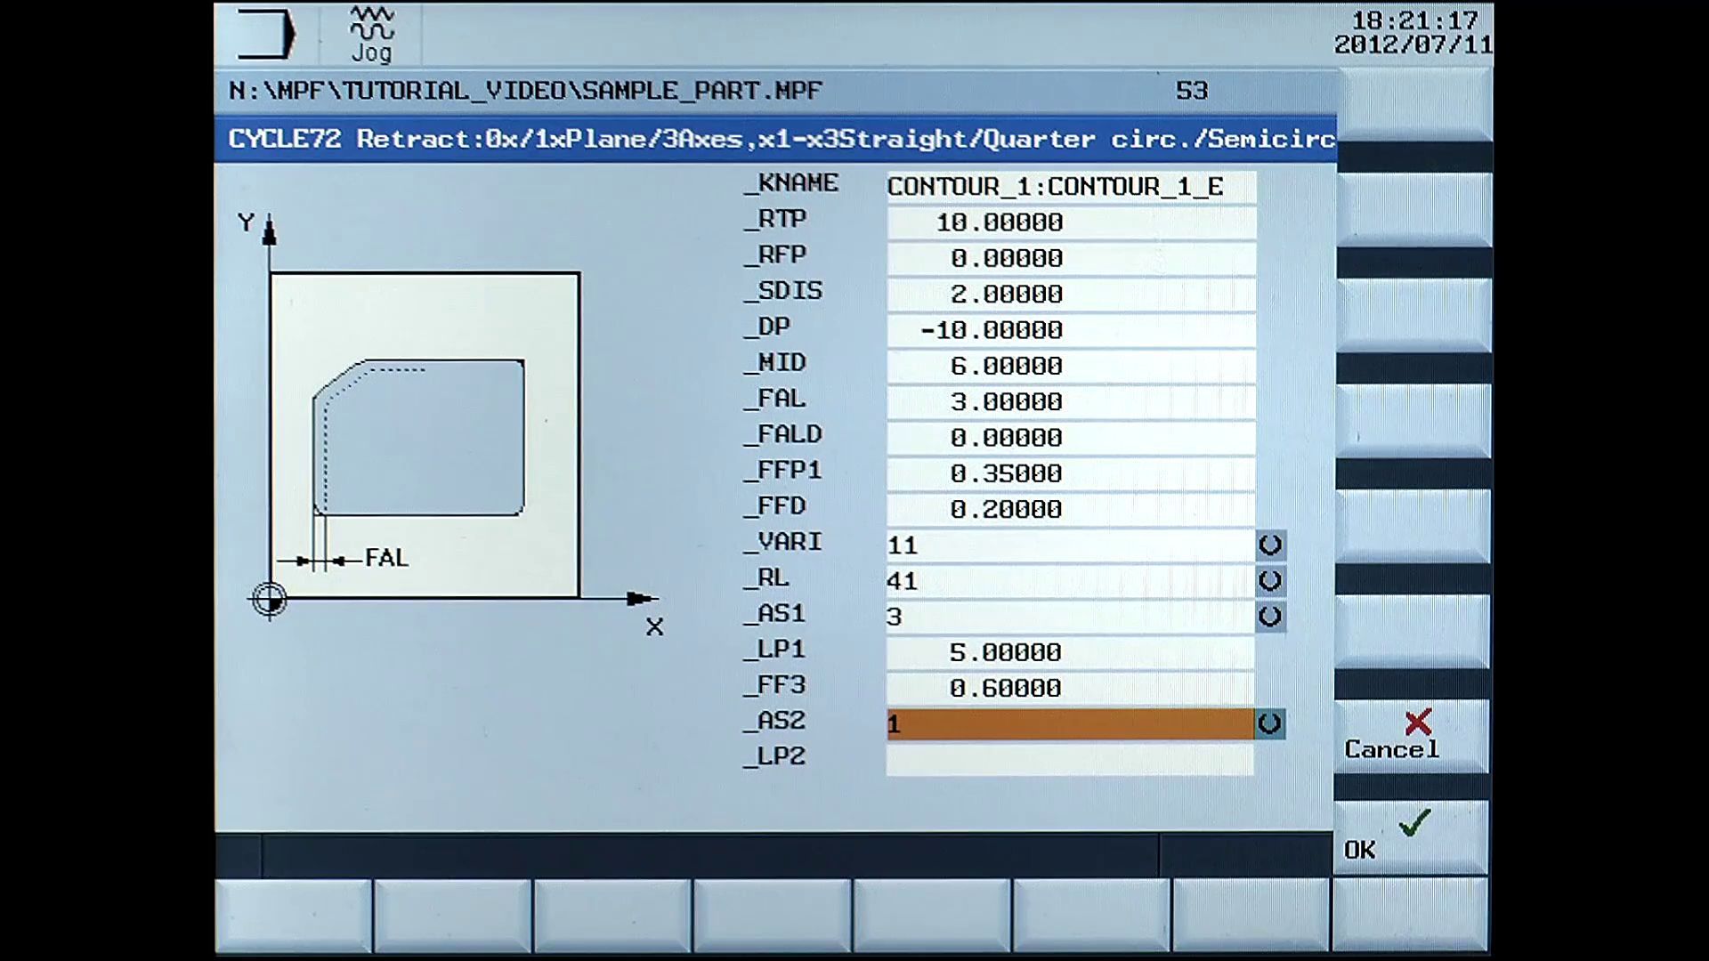
key(space)
key(space)
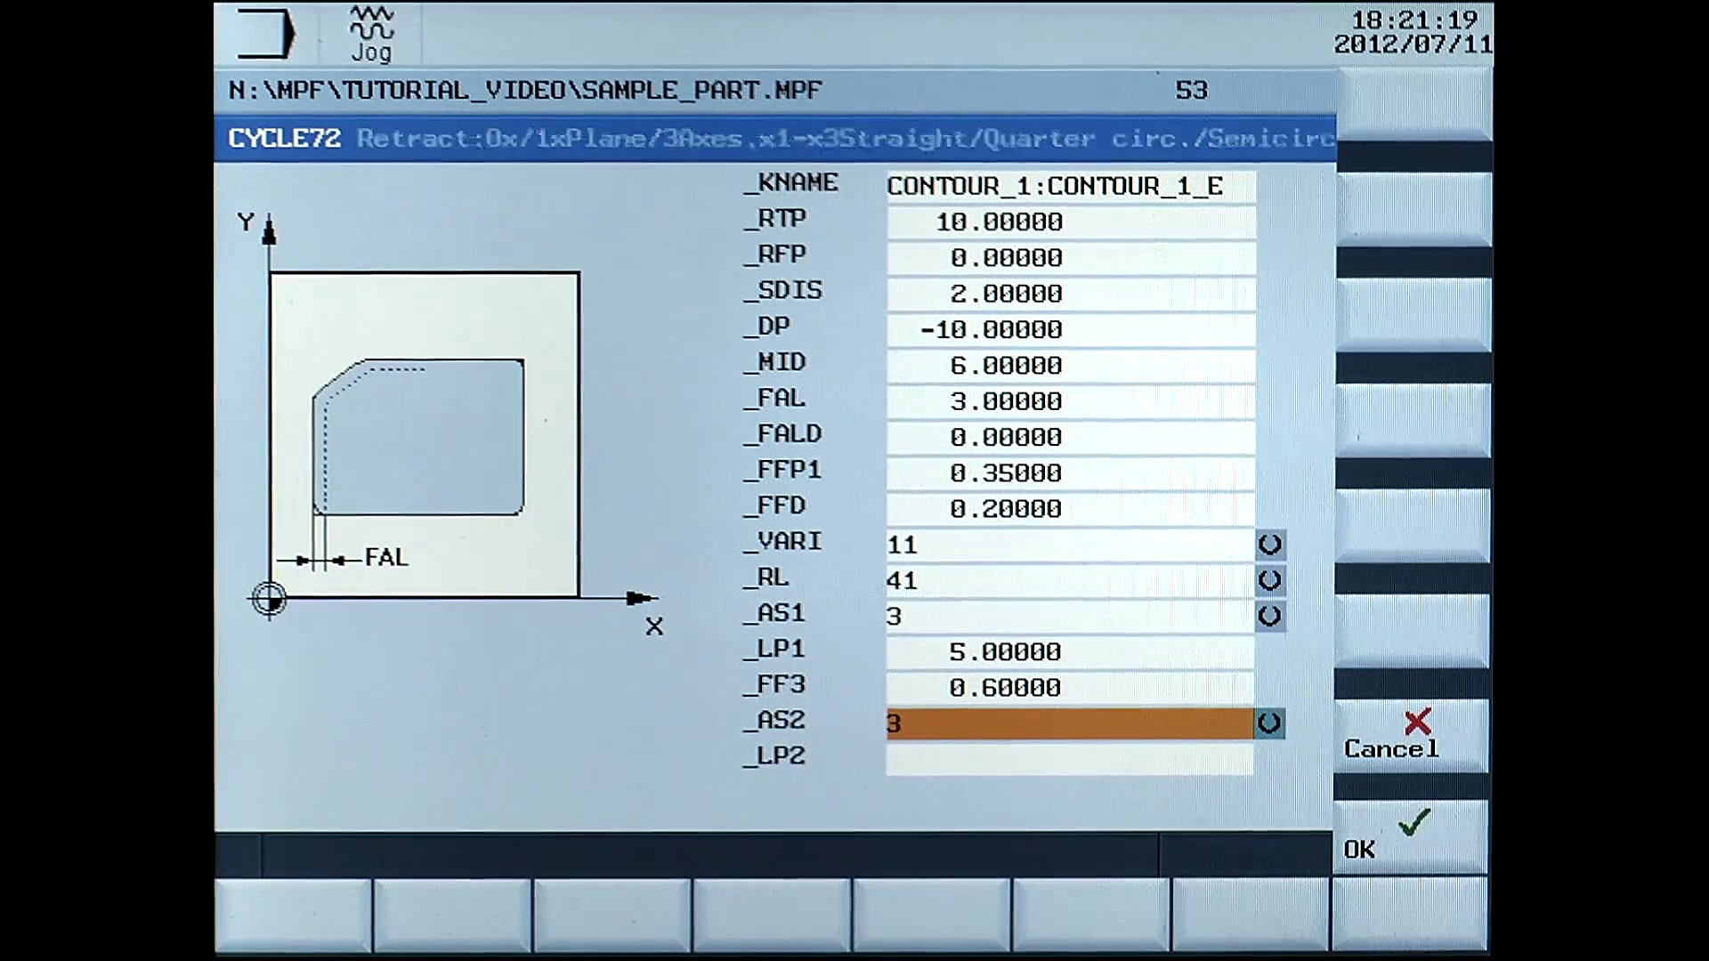
key(Down)
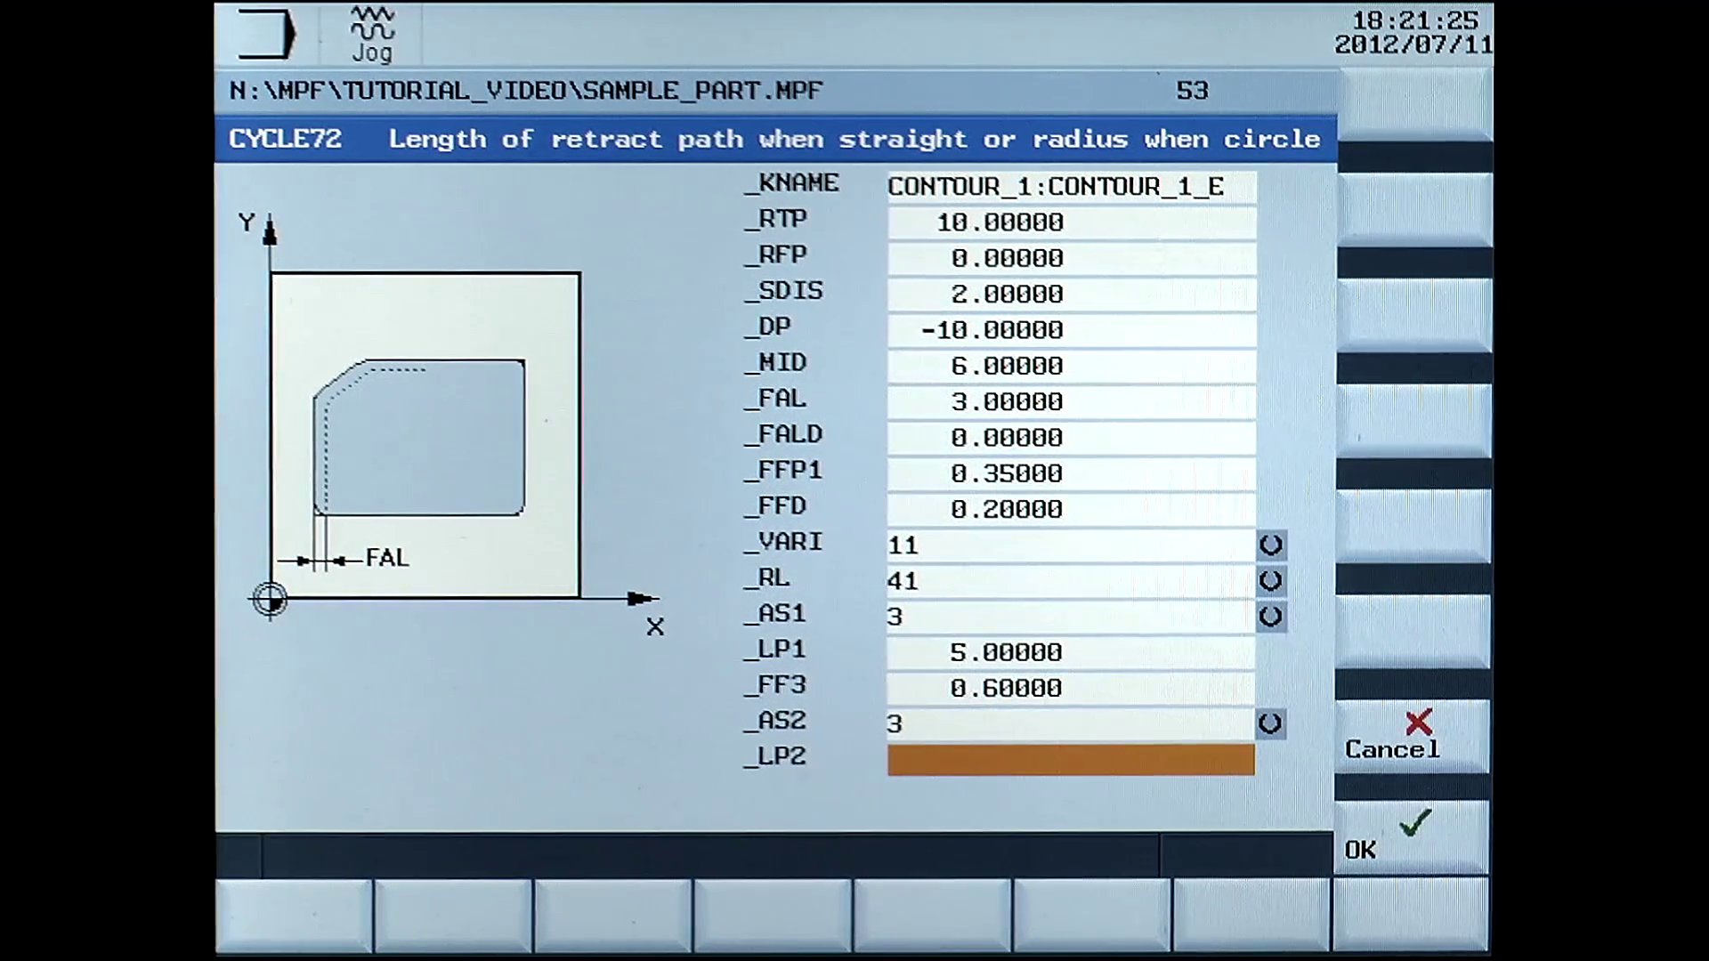
text(5)
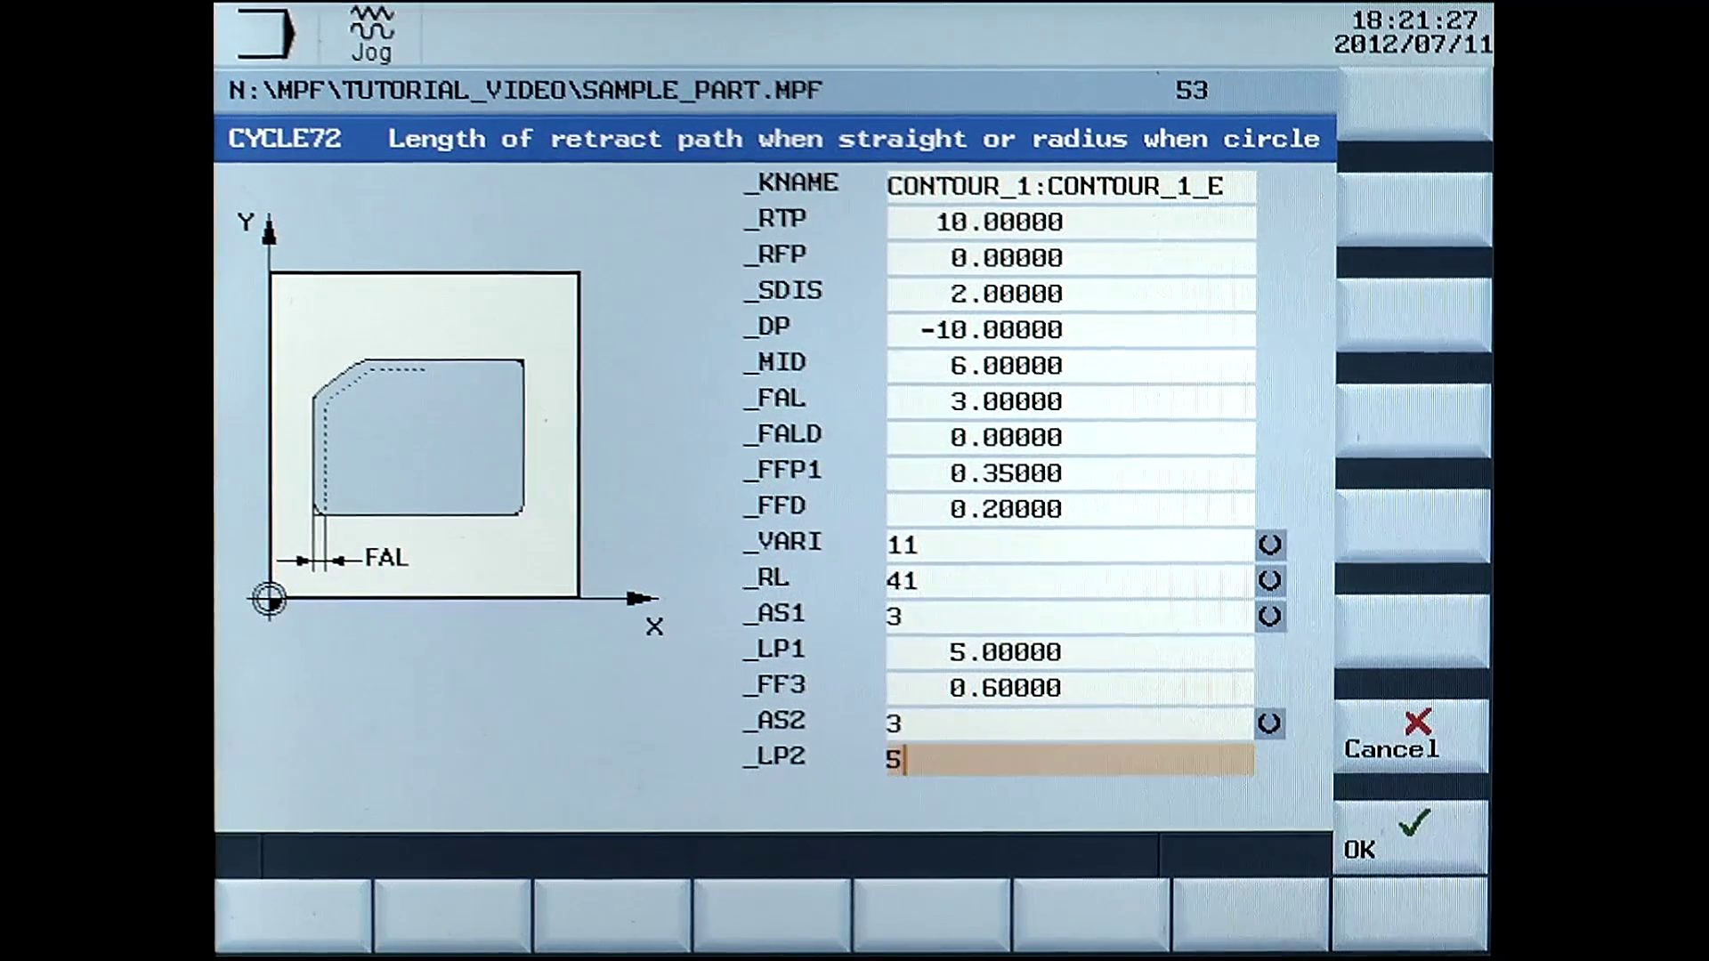
key(Return)
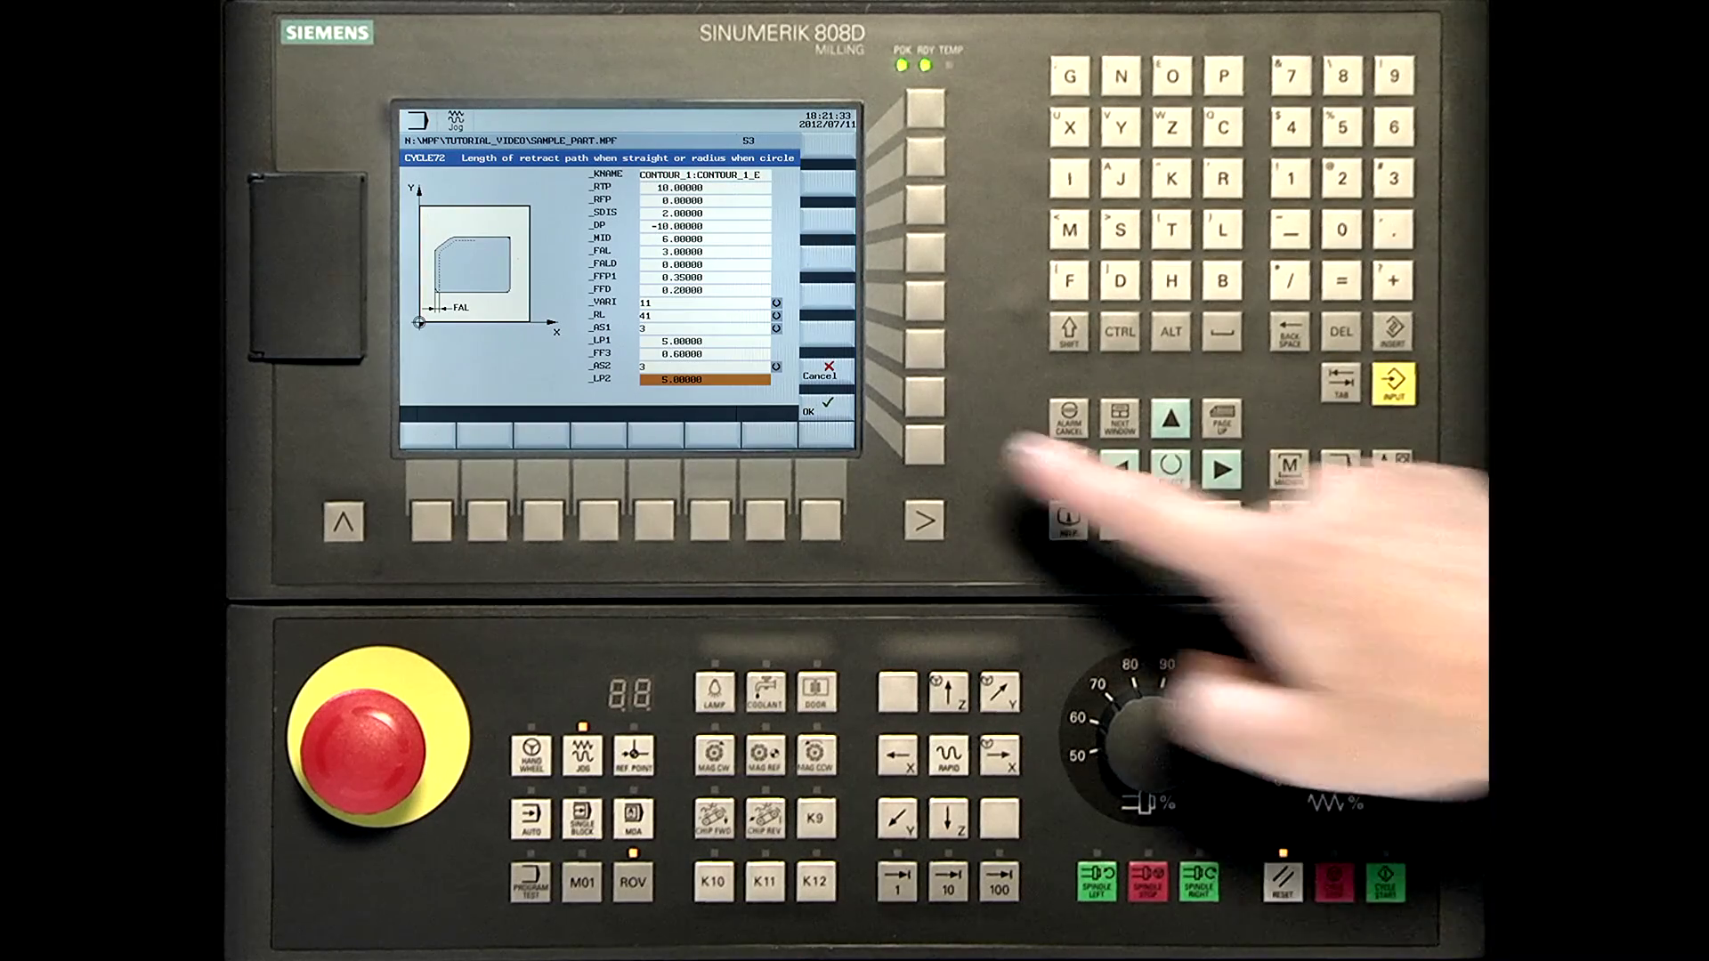
Accept the CYCLE72 form with OK to insert the CONTOUR_1 call into SAMPLE_PART.MPF
click(924, 443)
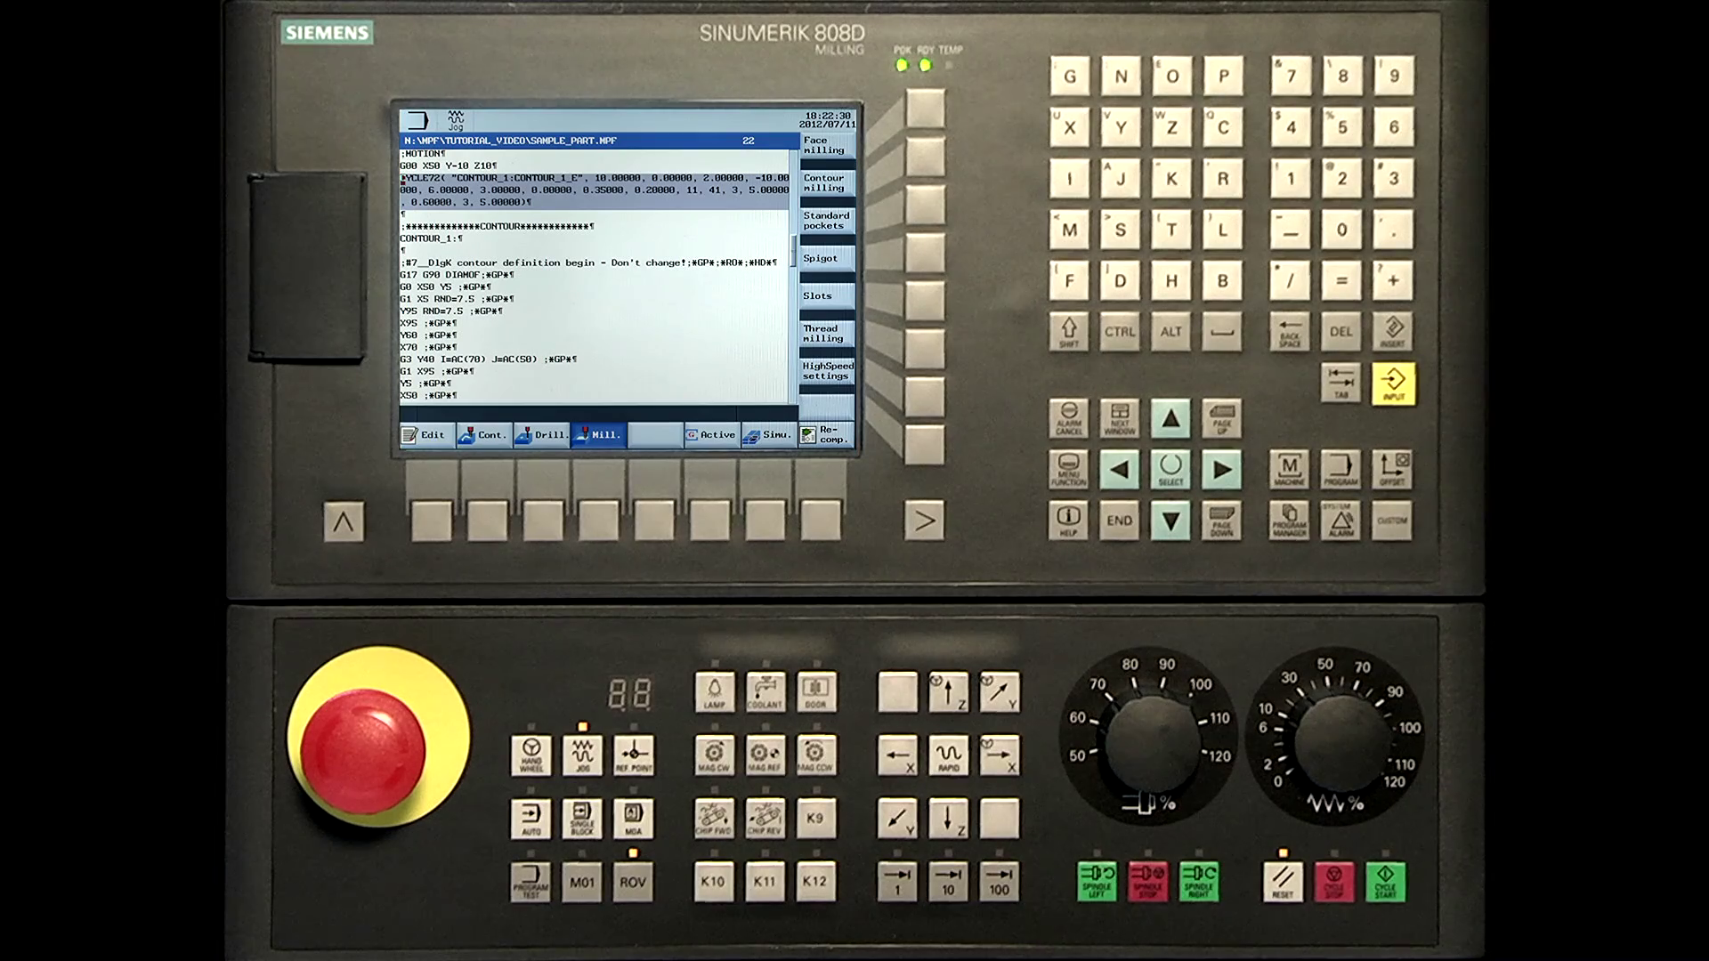
Copy the CYCLE72 block and paste a duplicate directly below it
click(431, 521)
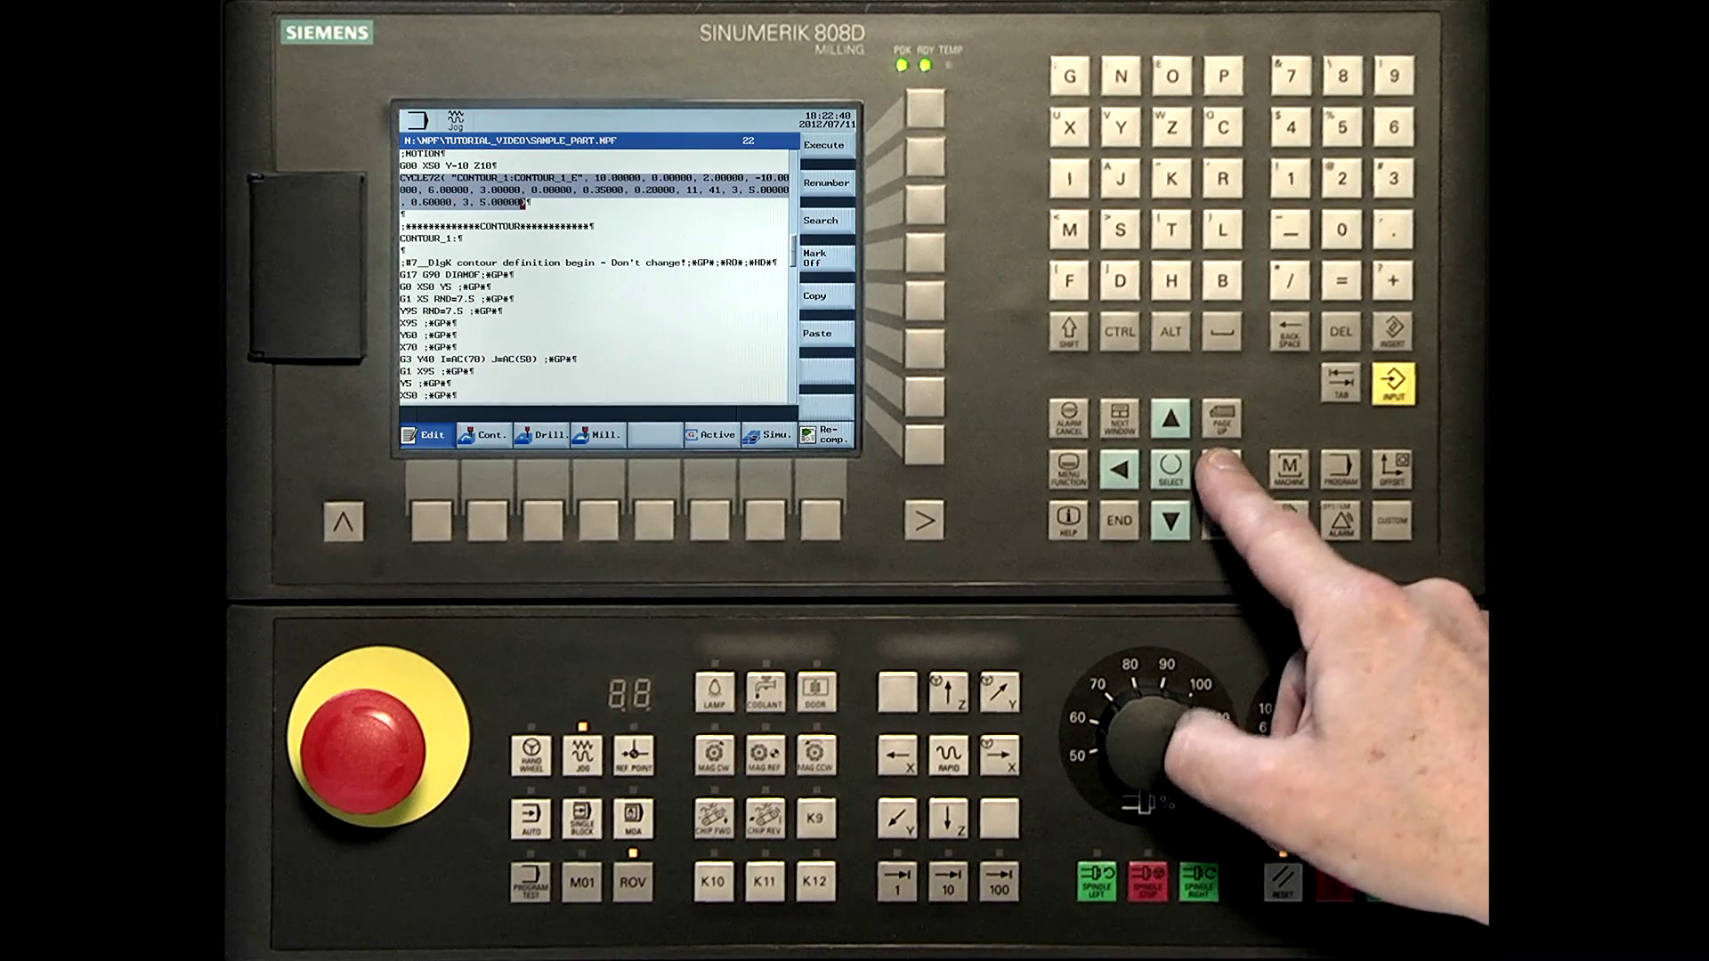
click(925, 303)
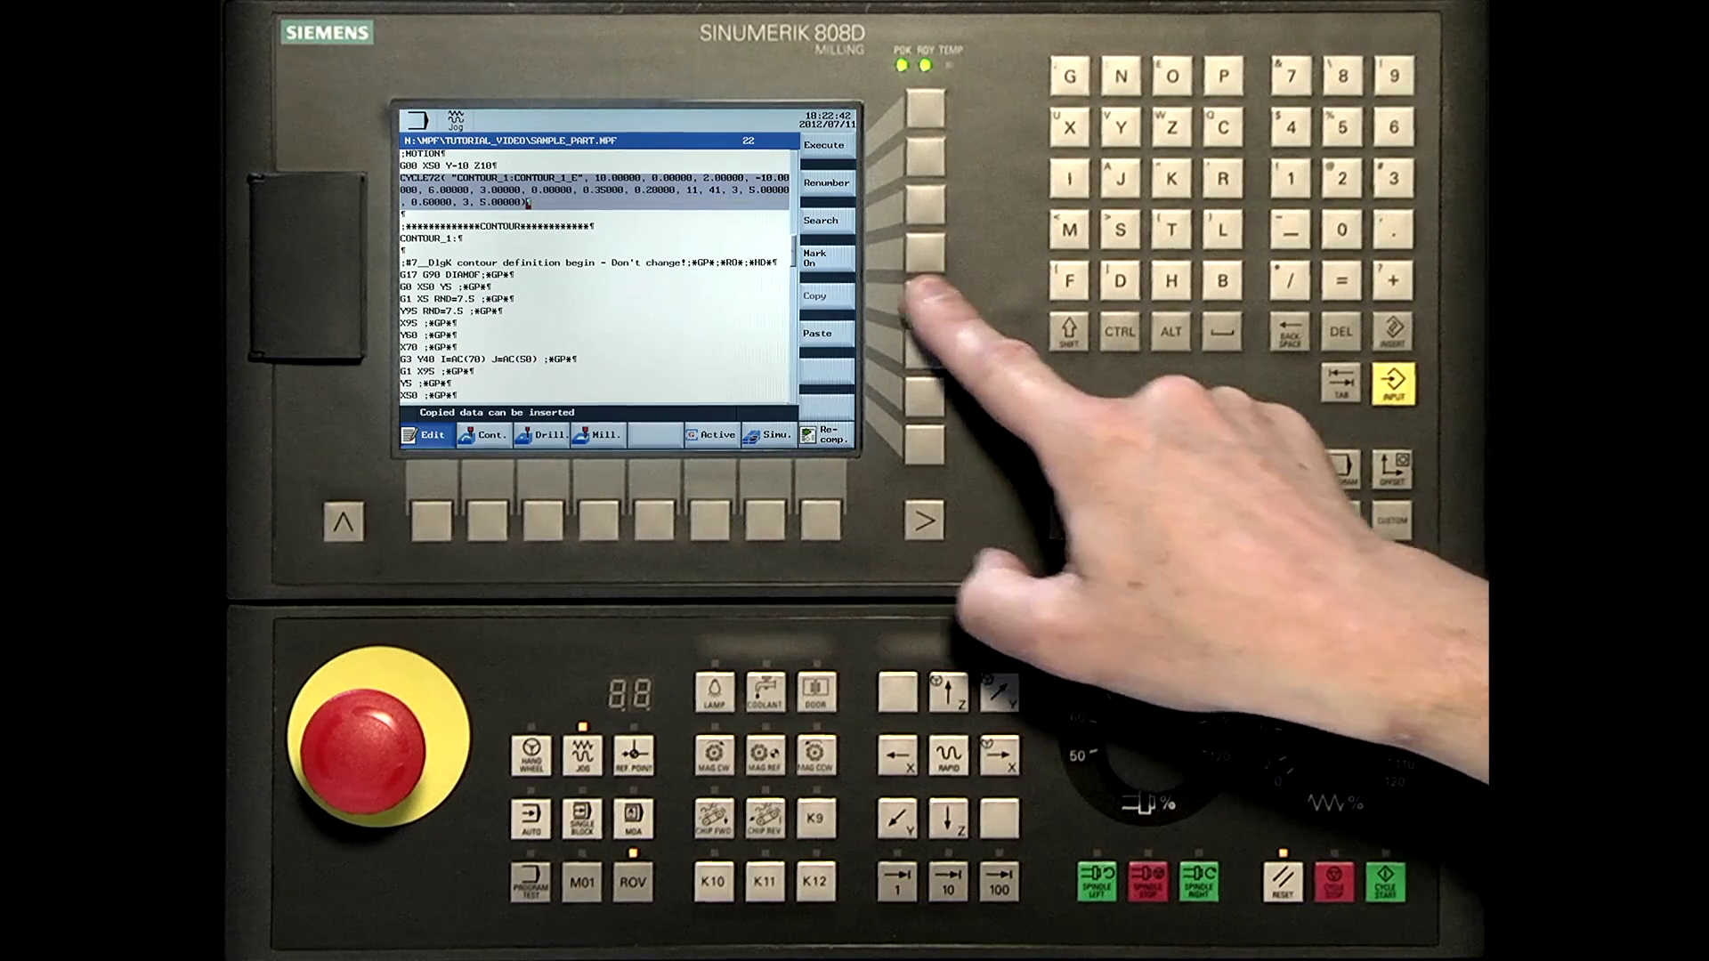
click(1171, 521)
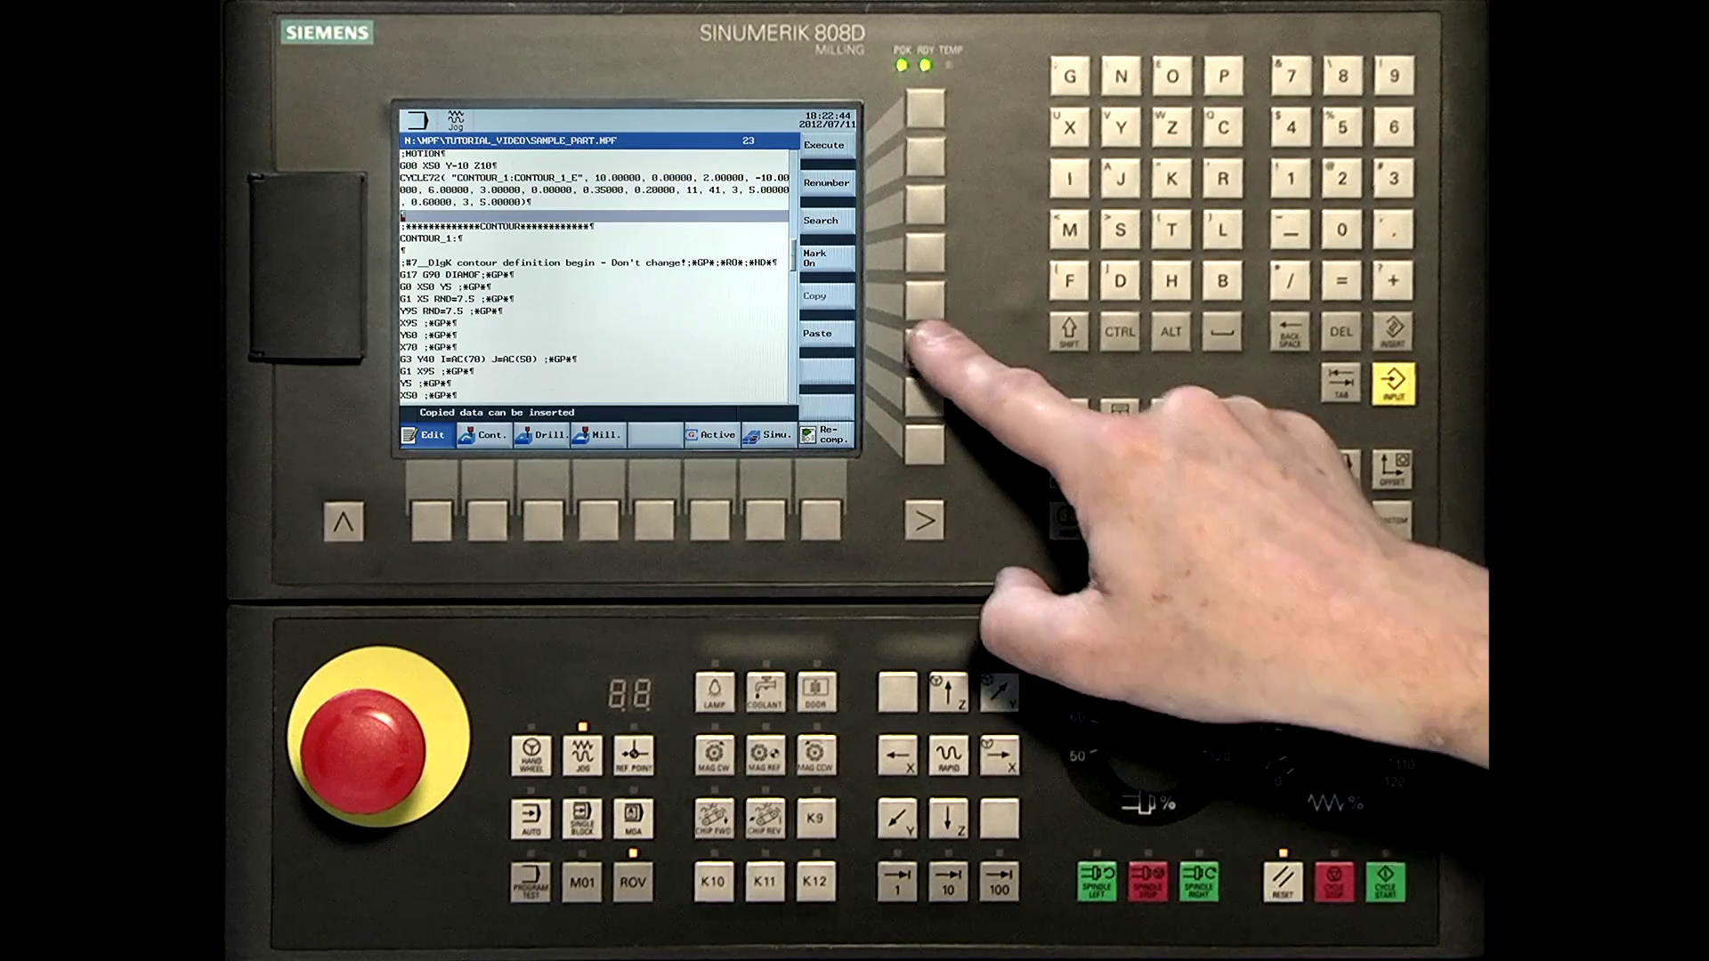
click(925, 349)
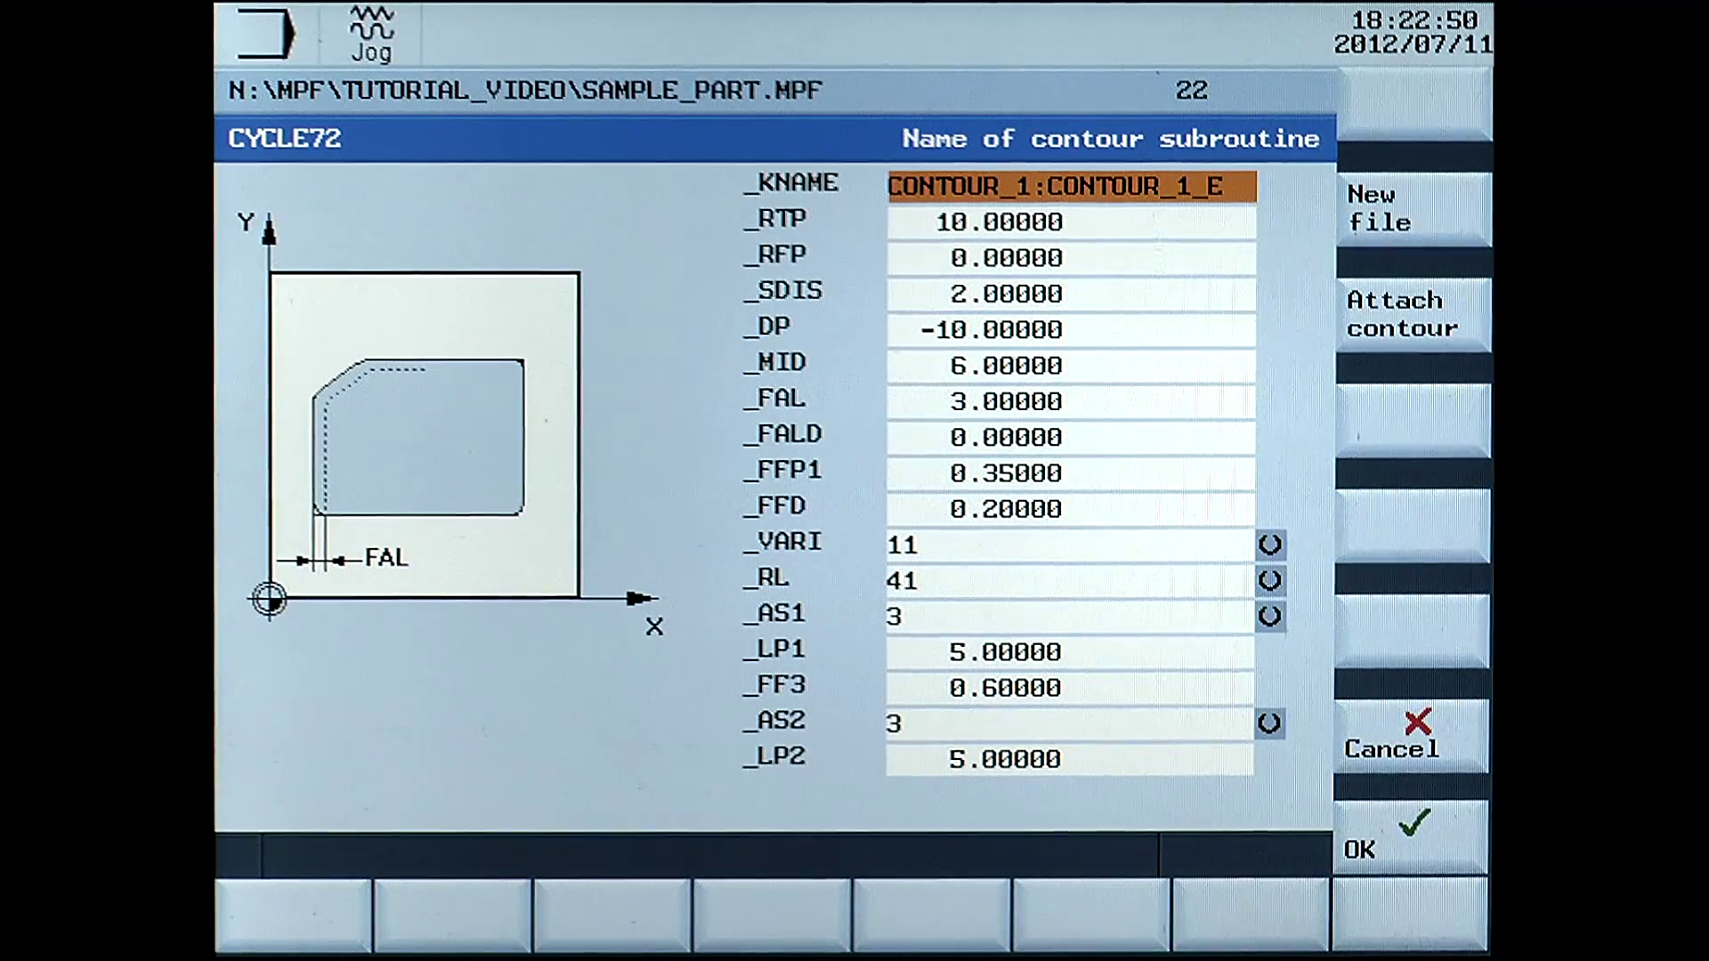
In the copied CYCLE72, change _MID to 10 and _VARI to 12 for finishing
key(Down)
key(Down)
key(Down)
key(Down)
key(Down)
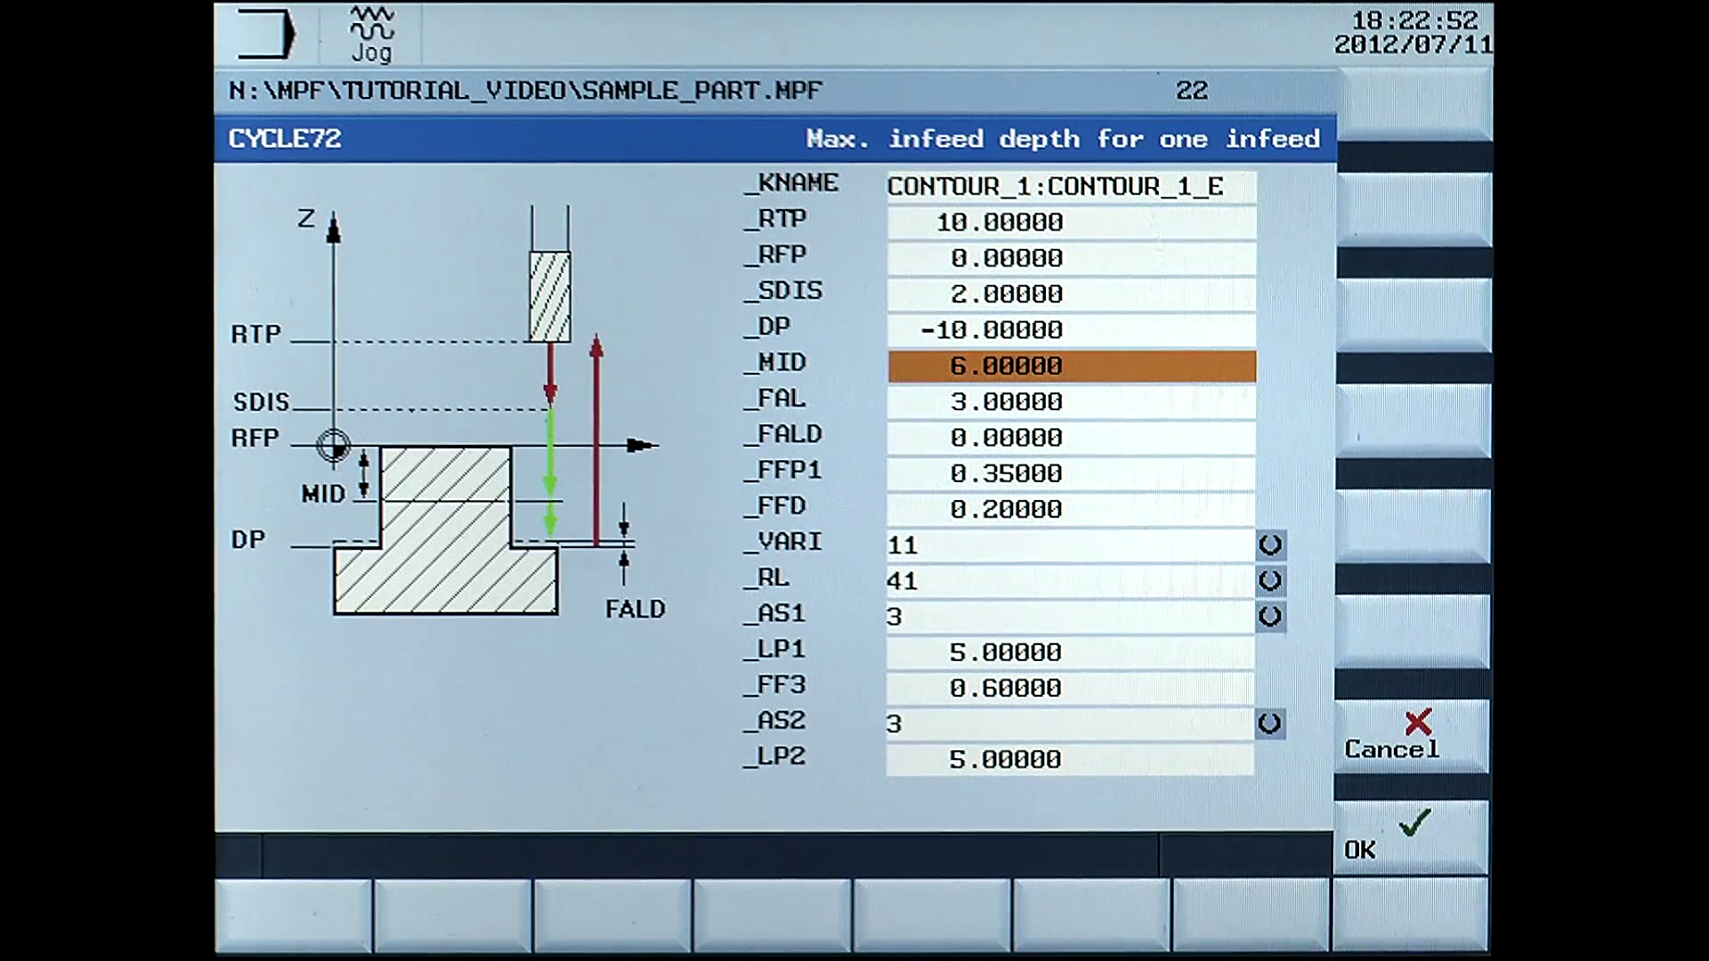
text(10)
key(Return)
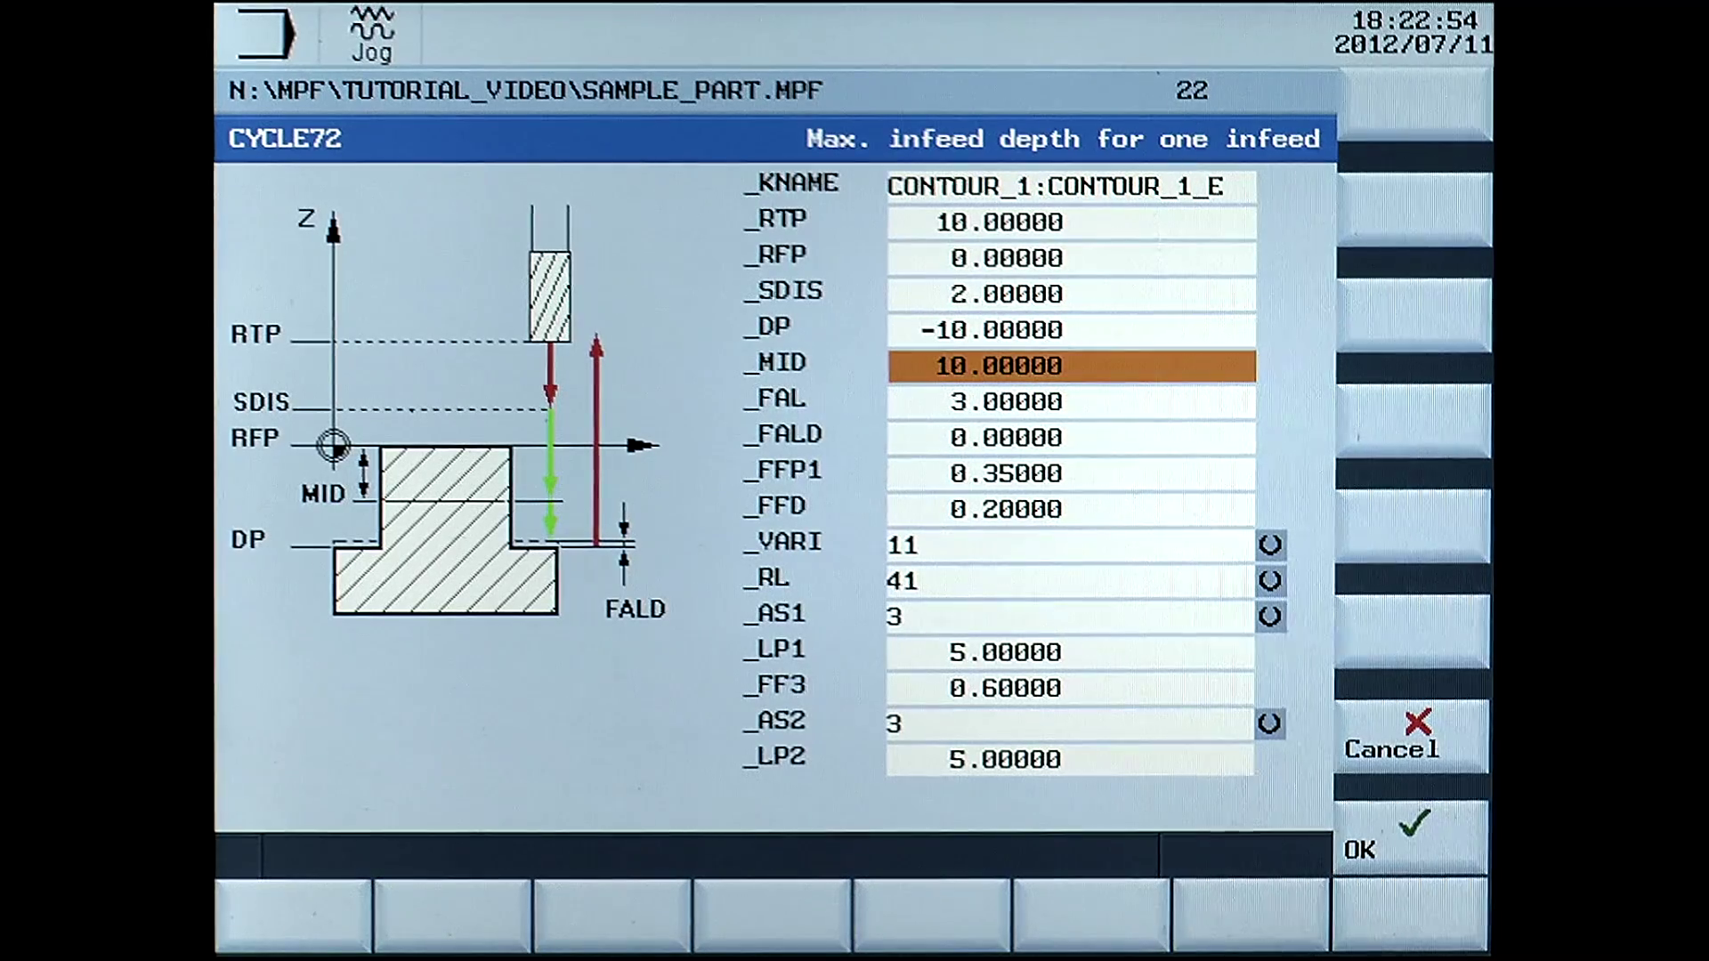
key(Down)
key(Down)
key(Down)
key(Down)
key(Down)
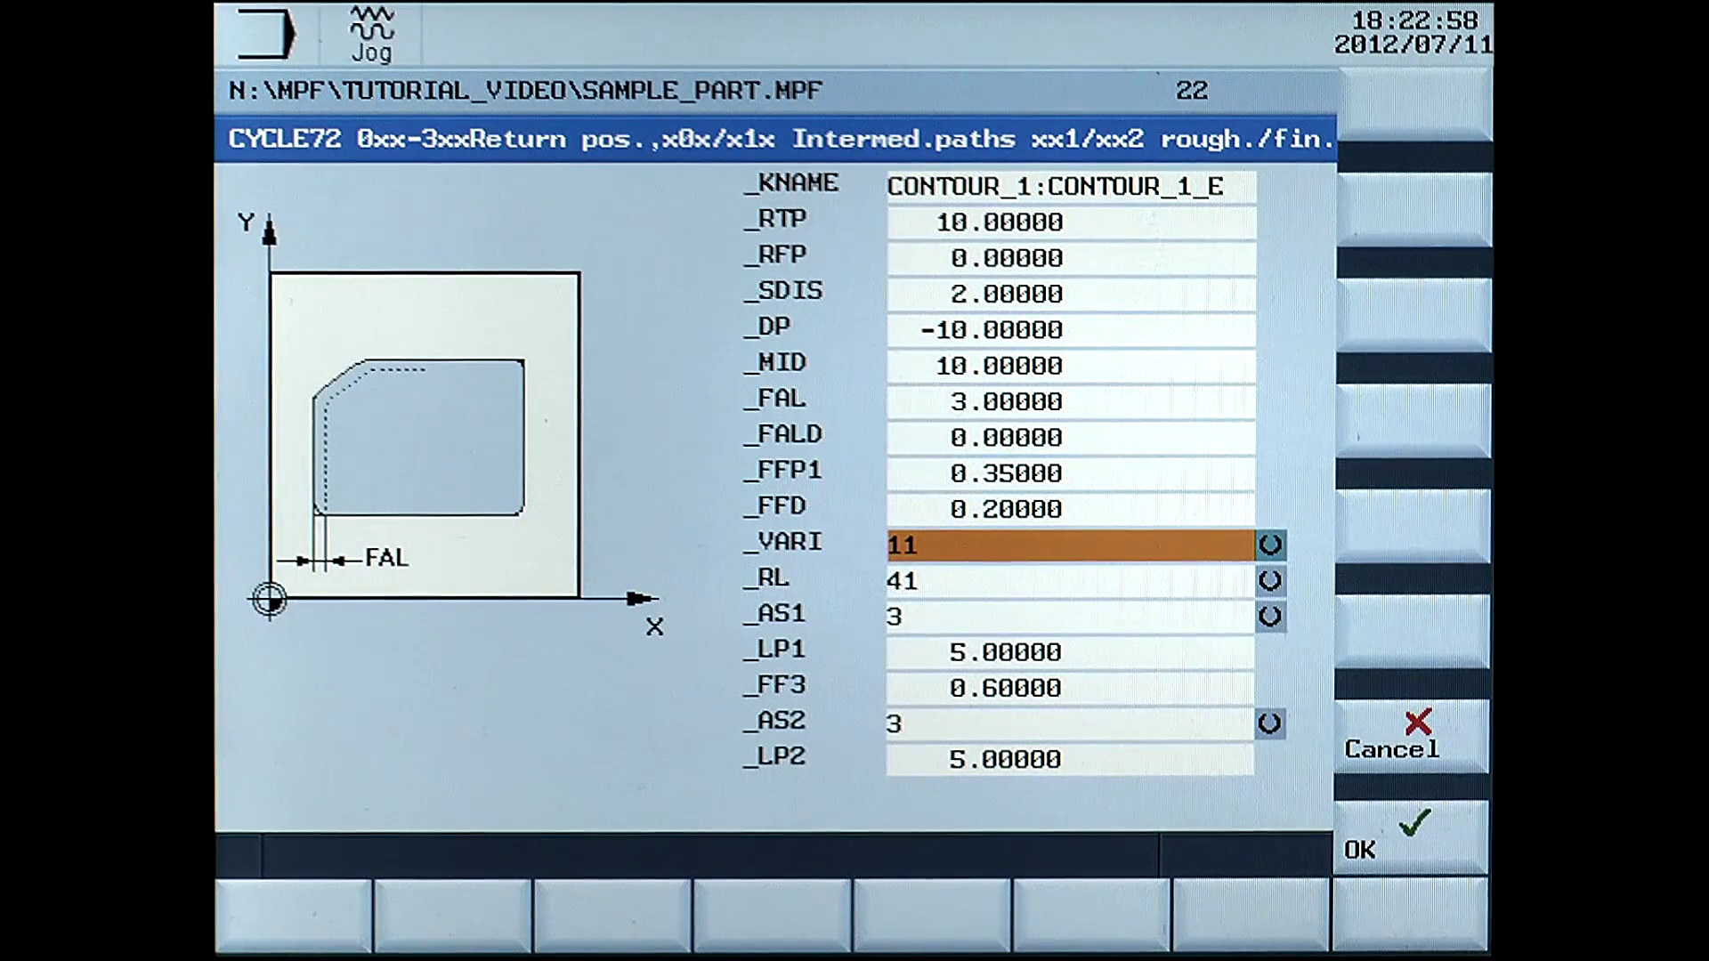
key(Insert)
key(Insert)
key(Insert)
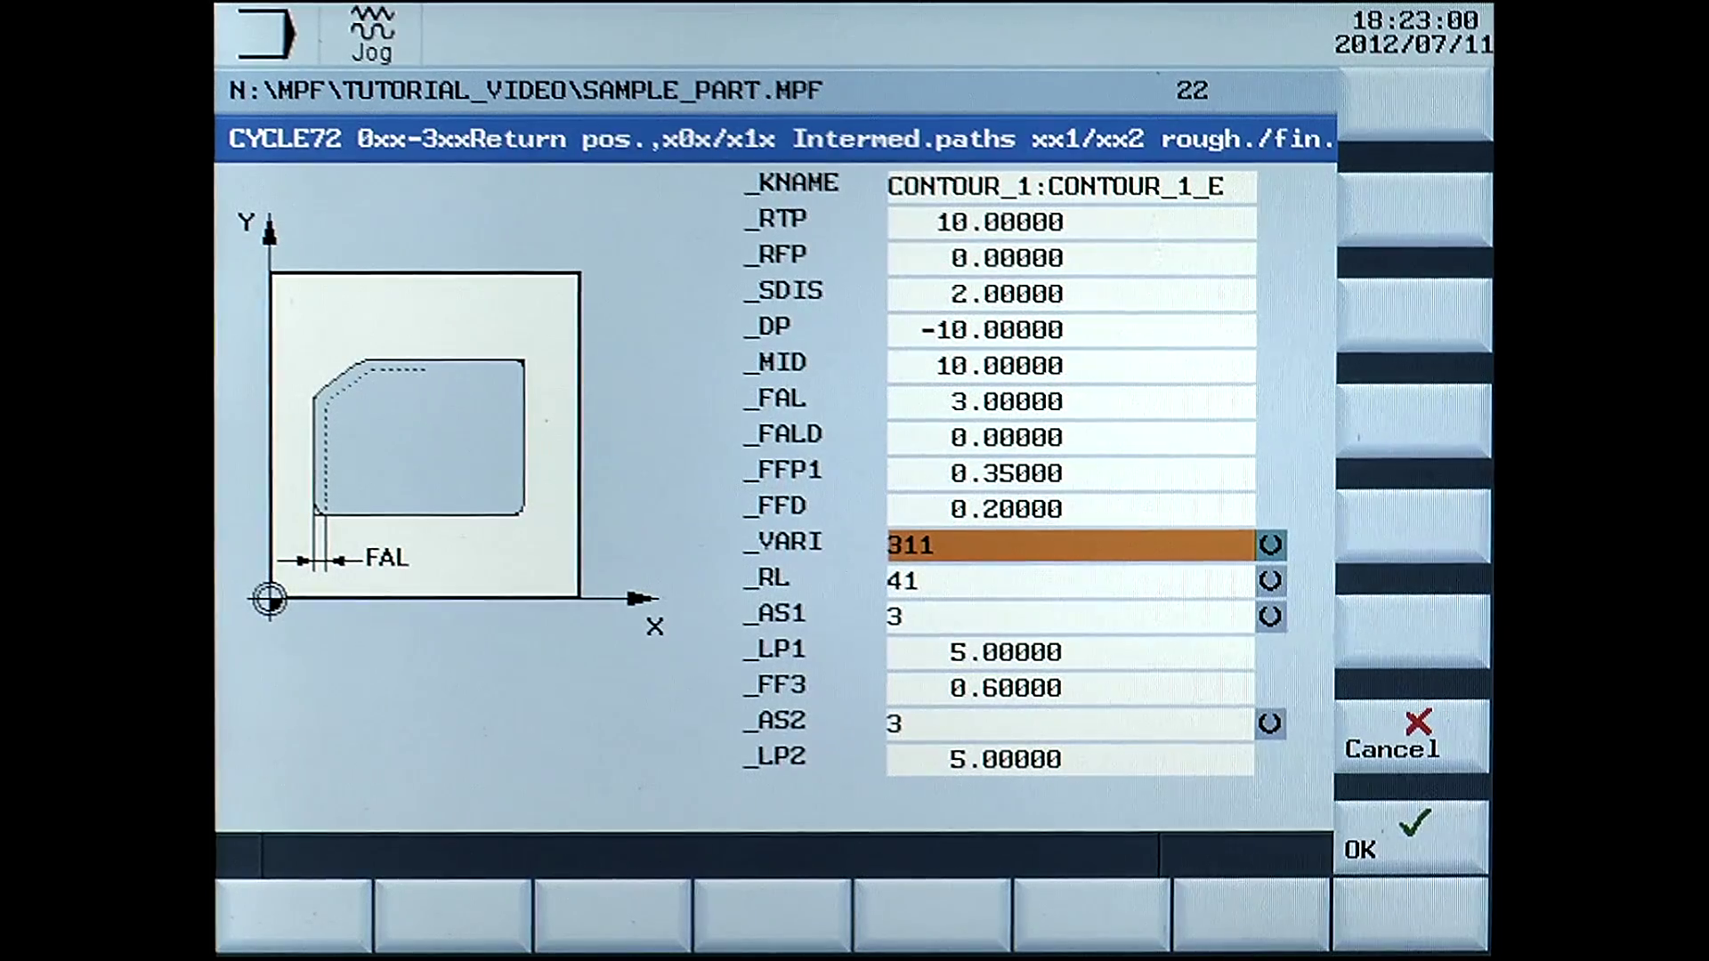
text(2)
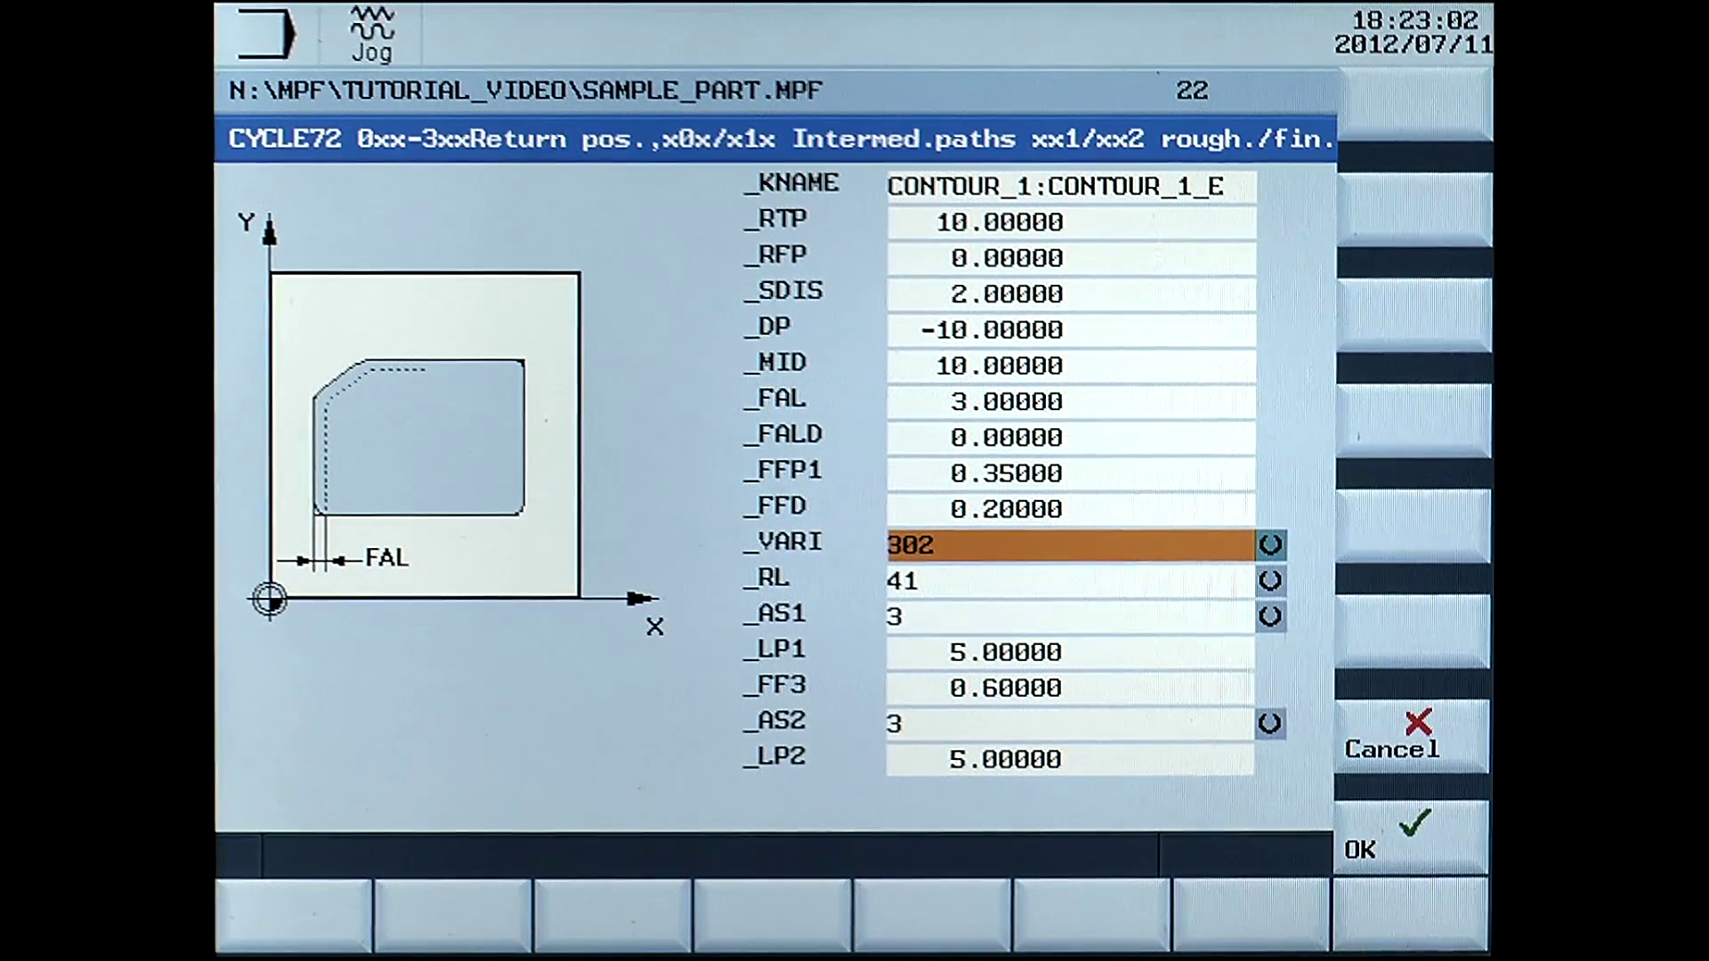
key(BackSpace)
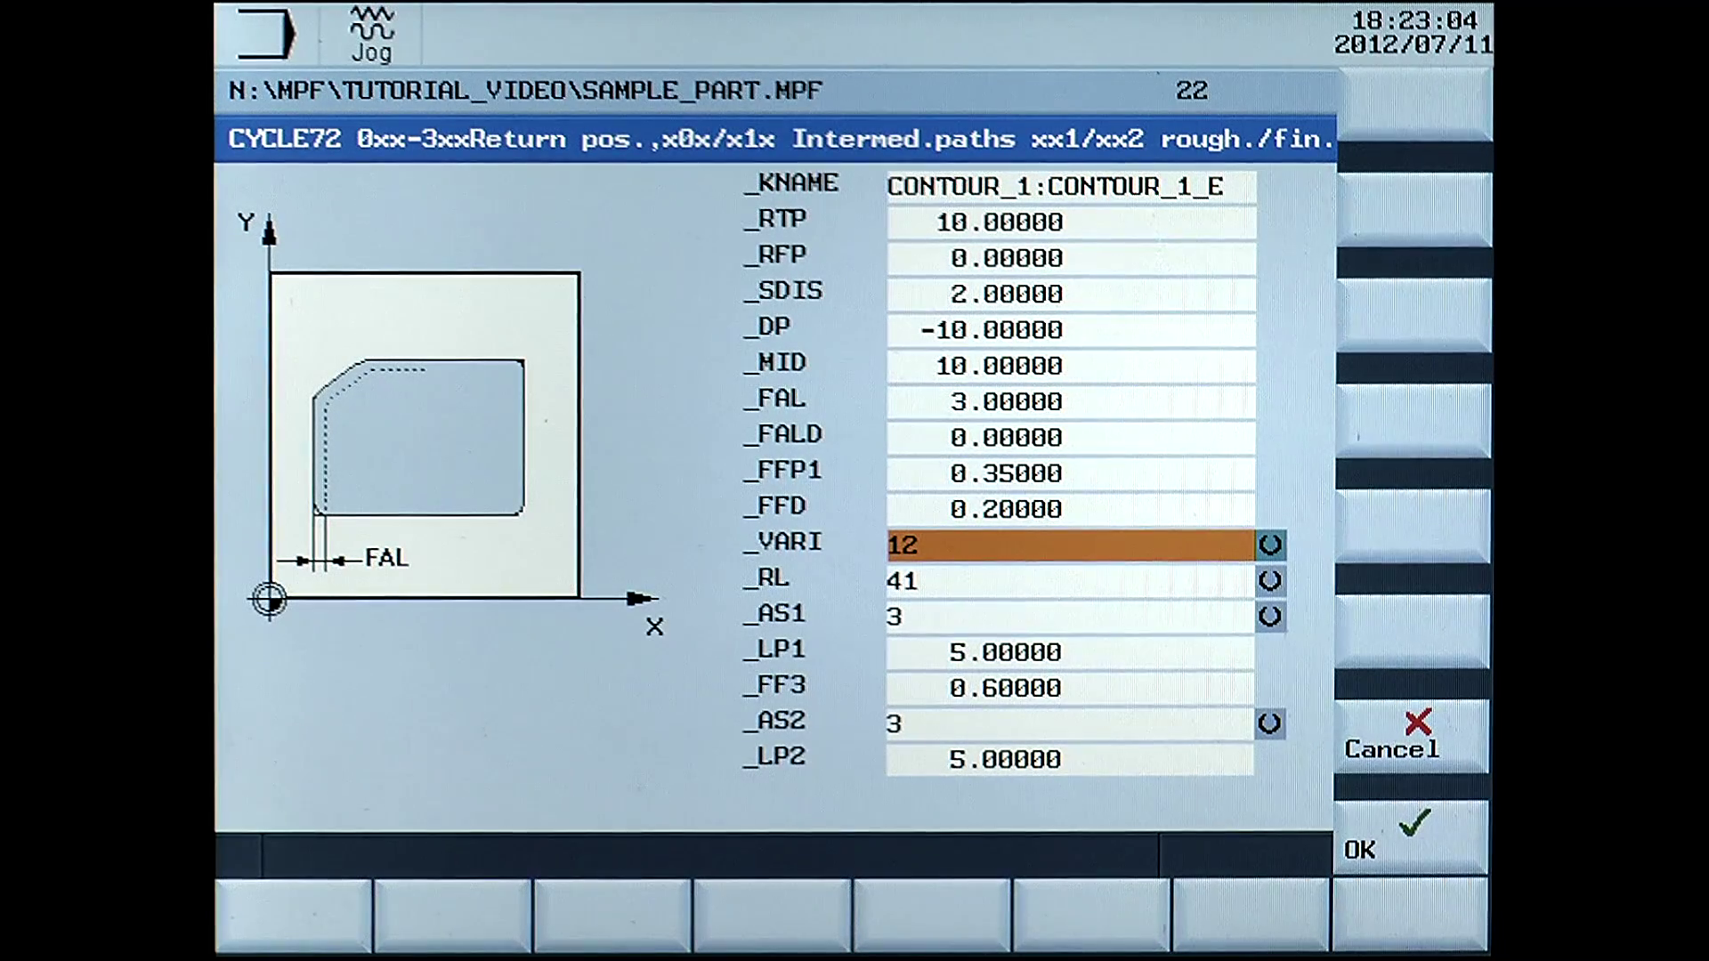